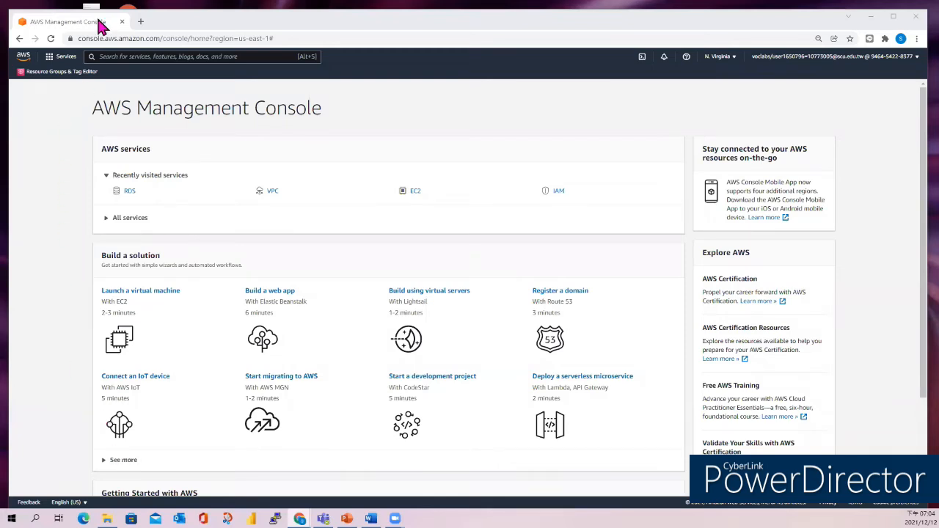
- Go to the VPC service via 'vpc' search and list its security groups, including Web Security Group
click(106, 59)
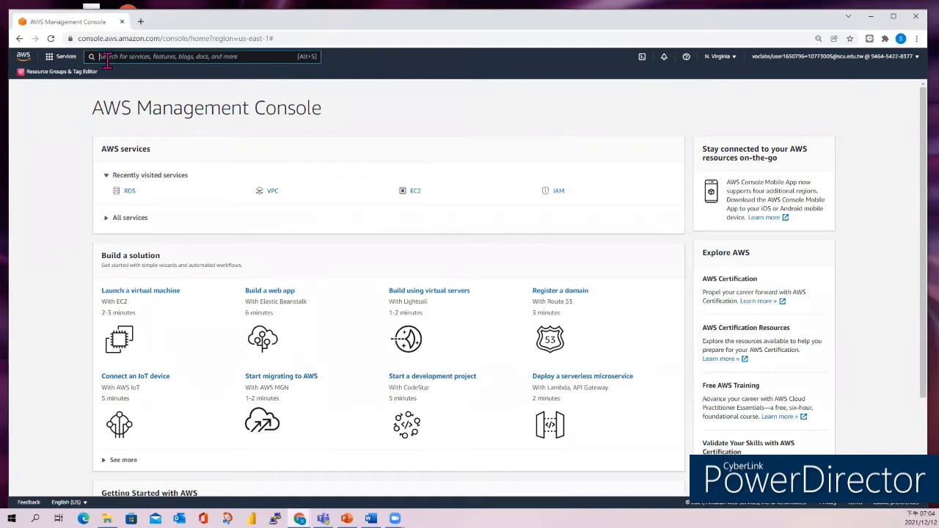
text(vpc)
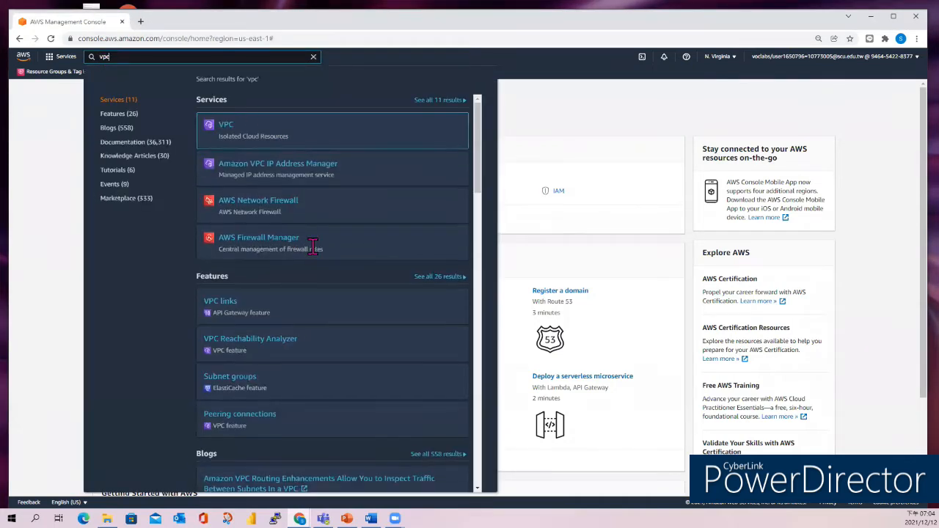
click(226, 134)
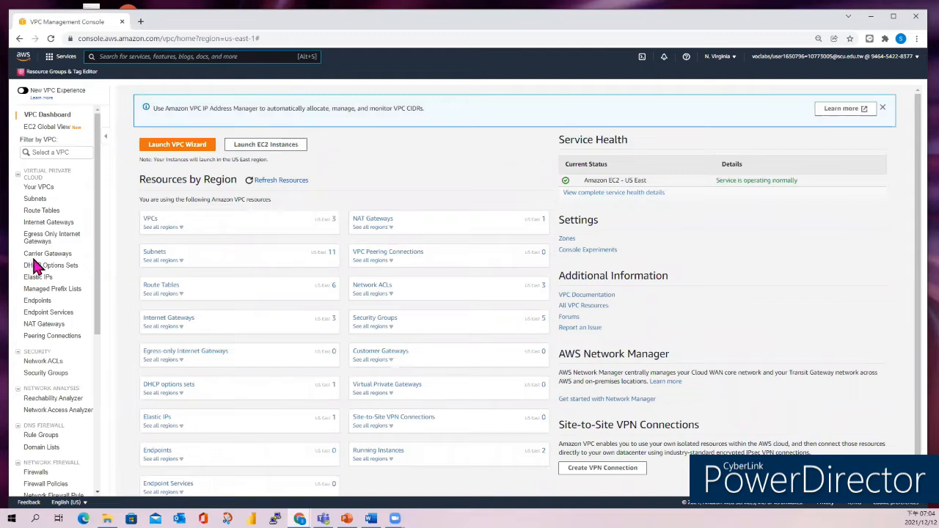
scroll(67, 249, down, 3)
scroll(68, 250, down, 1)
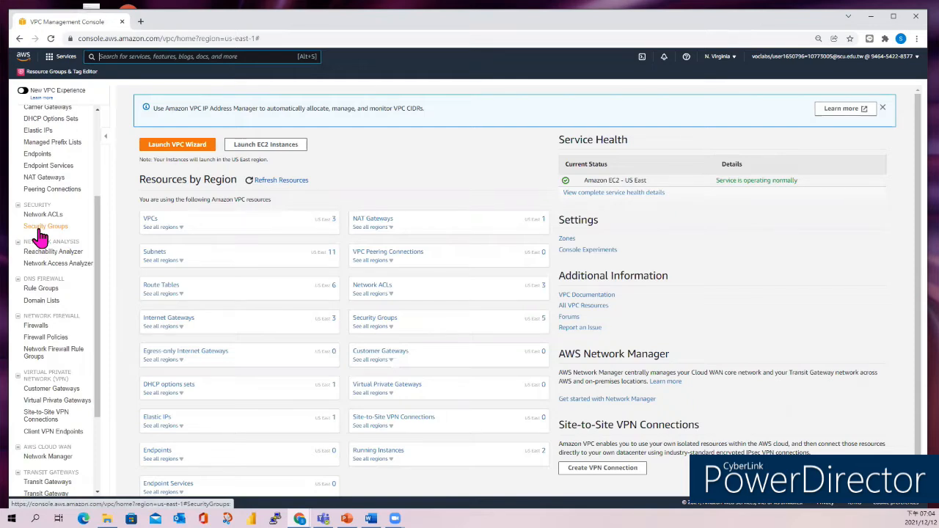
click(40, 229)
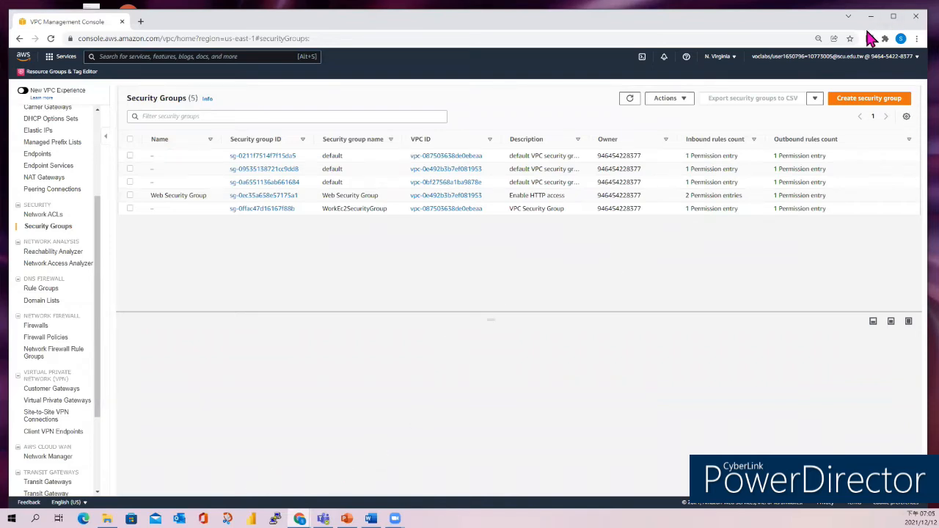
- Start a new security group named 'DB Security Group' with description 'Permit access from Web Security Group'
click(856, 107)
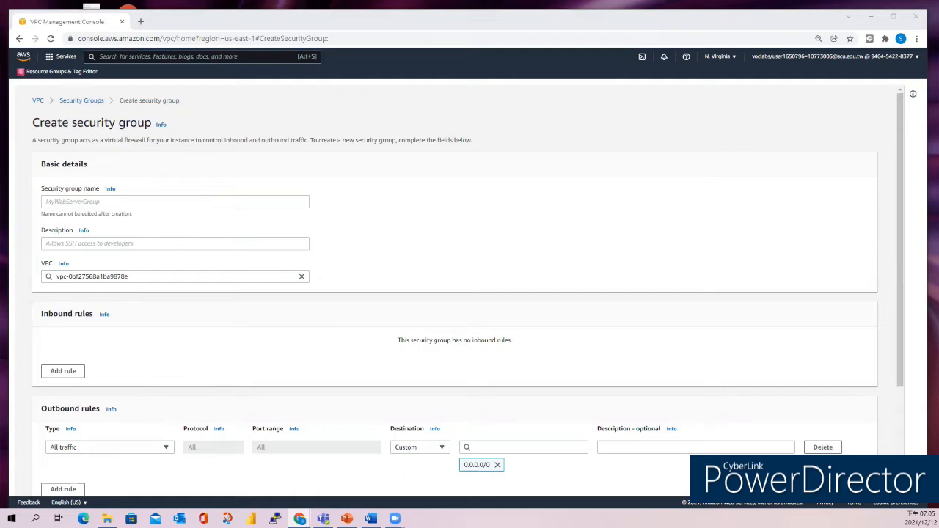
click(94, 205)
key(Down)
key(Down)
key(Return)
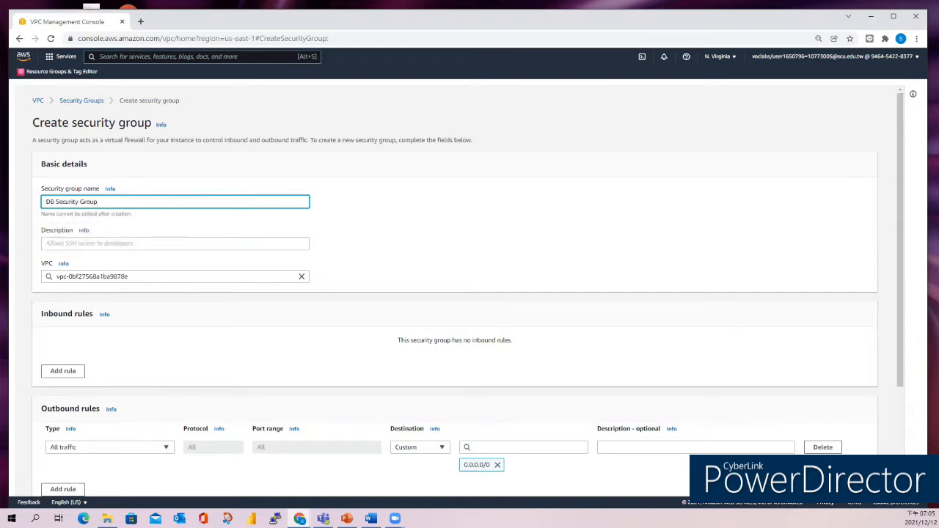
key(alt+Tab)
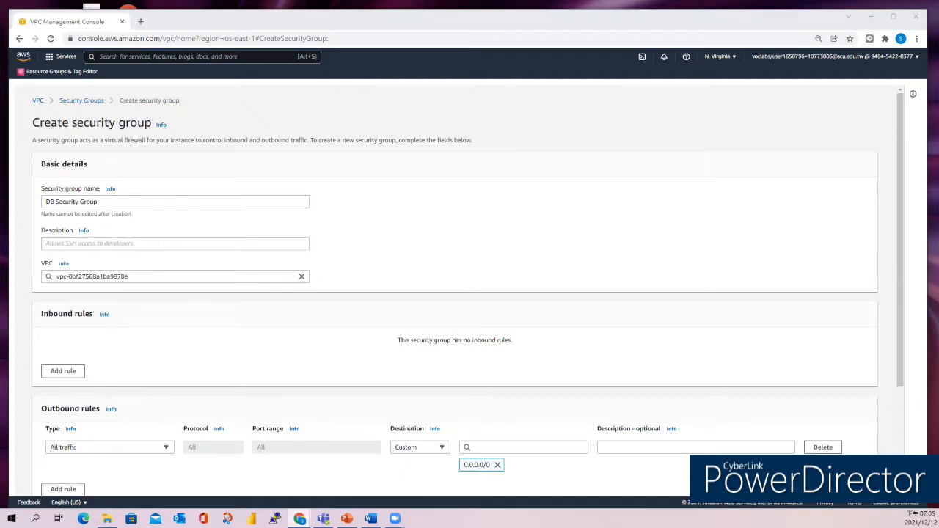
click(110, 241)
key(Down)
key(Down)
key(Return)
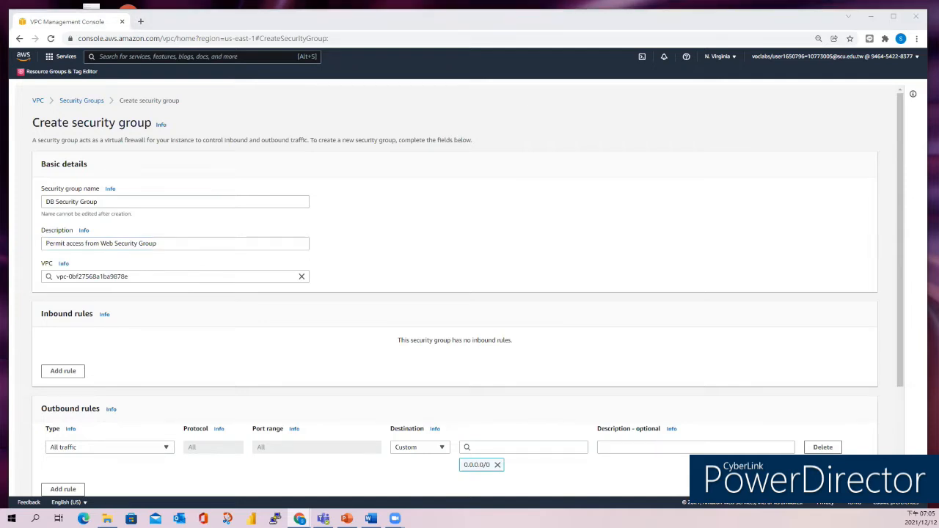
- Assign the new security group to Lab VPC
click(151, 276)
key(ctrl+a)
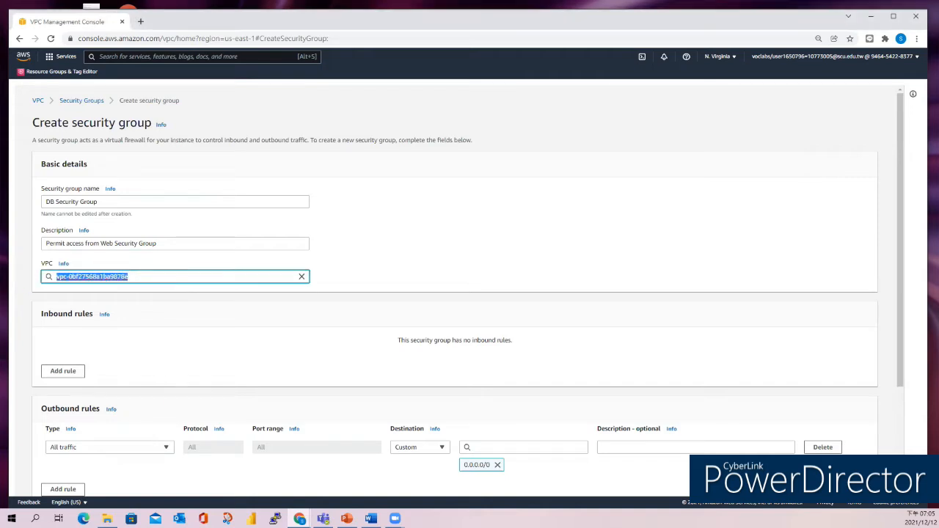
text(Lab VPC)
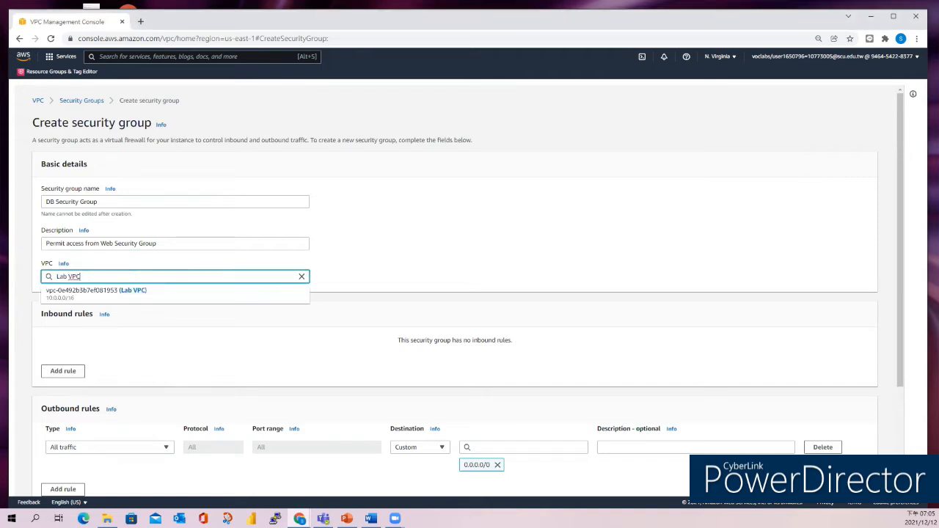
click(110, 294)
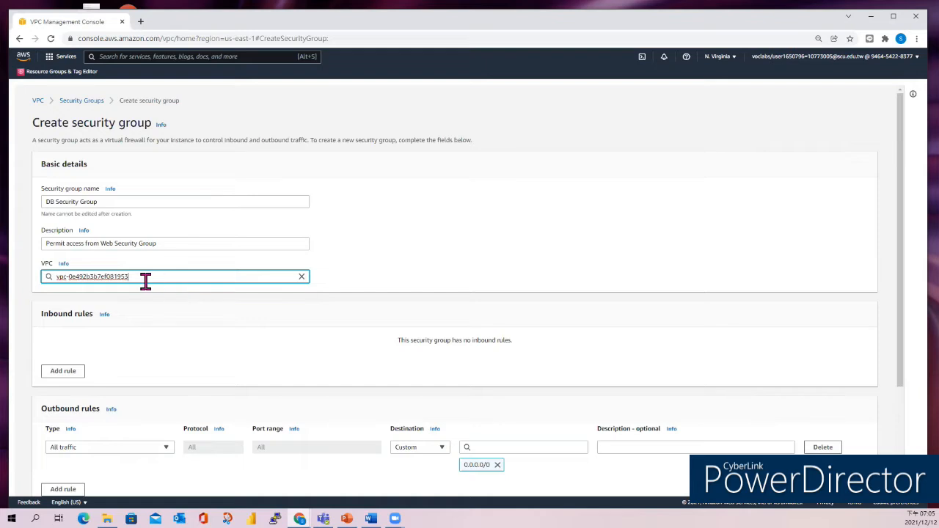
drag(145, 281, 55, 277)
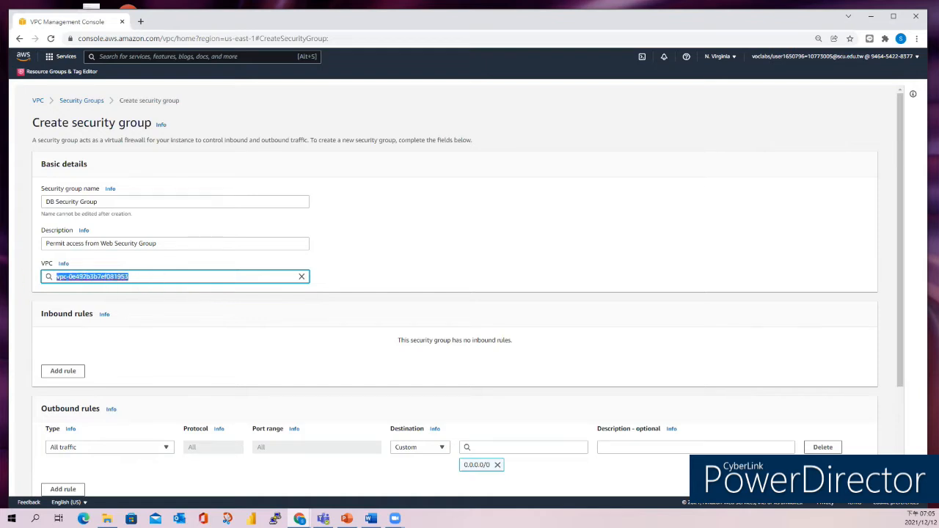
text(Lab VPC)
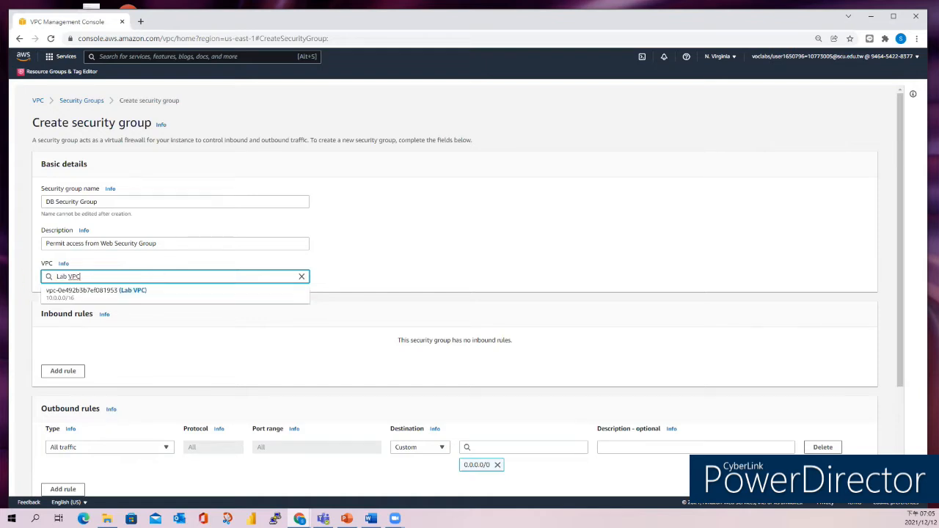
click(108, 292)
scroll(189, 344, down, 3)
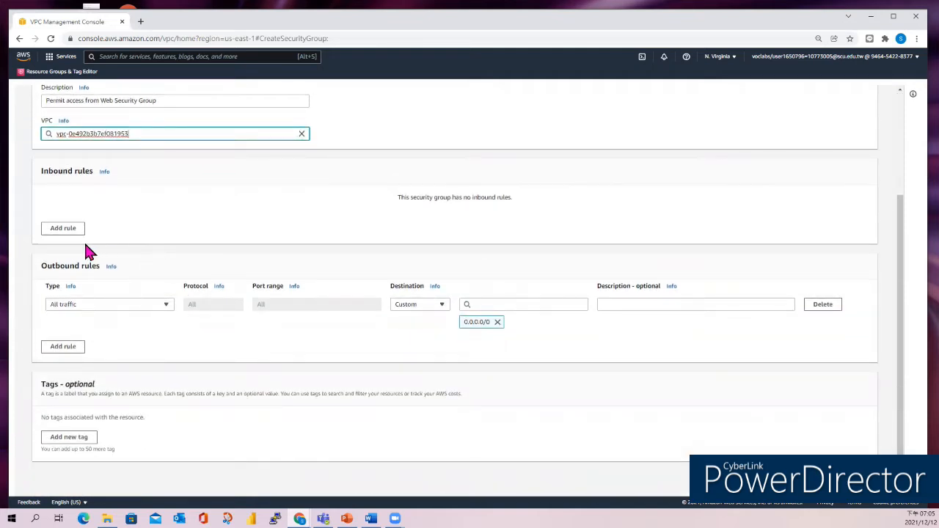
- Add an inbound MYSQL/Aurora rule on TCP 3306 sourced from the Web Security Group
click(63, 228)
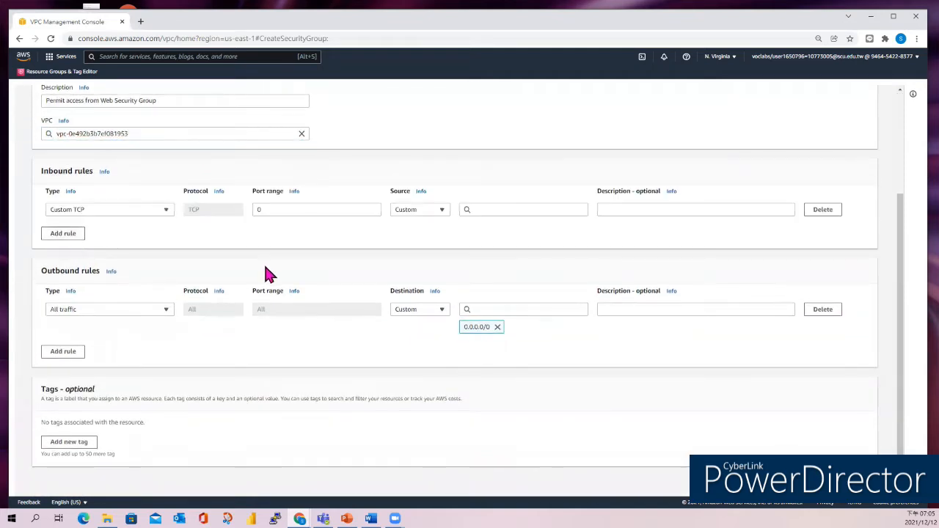
scroll(299, 268, down, 1)
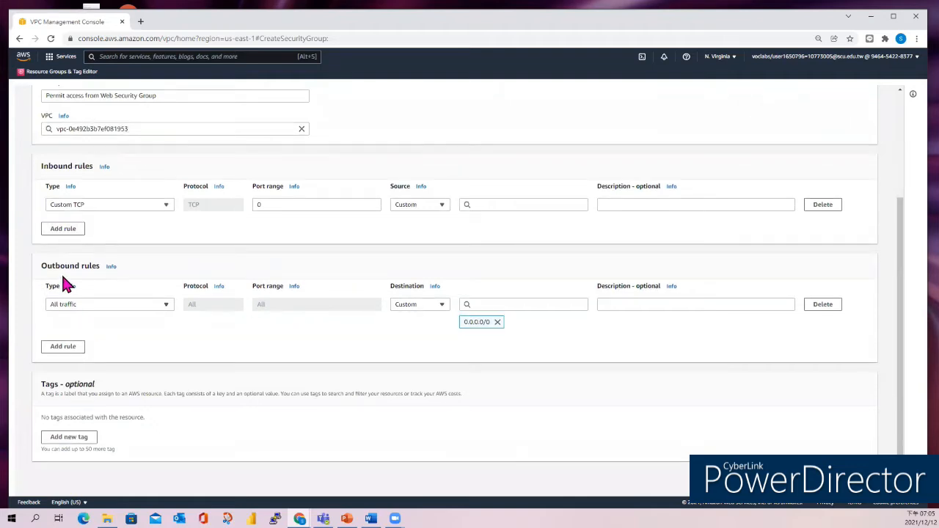
click(167, 209)
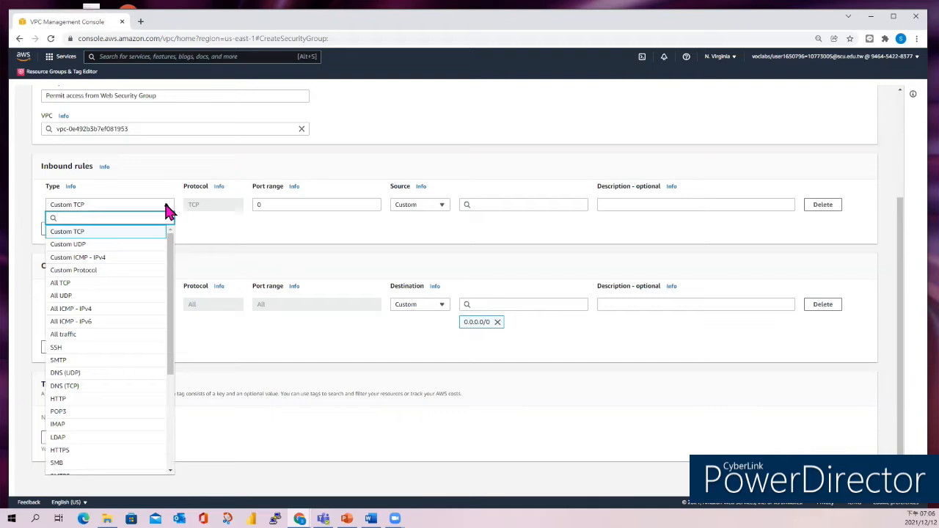
scroll(137, 323, down, 3)
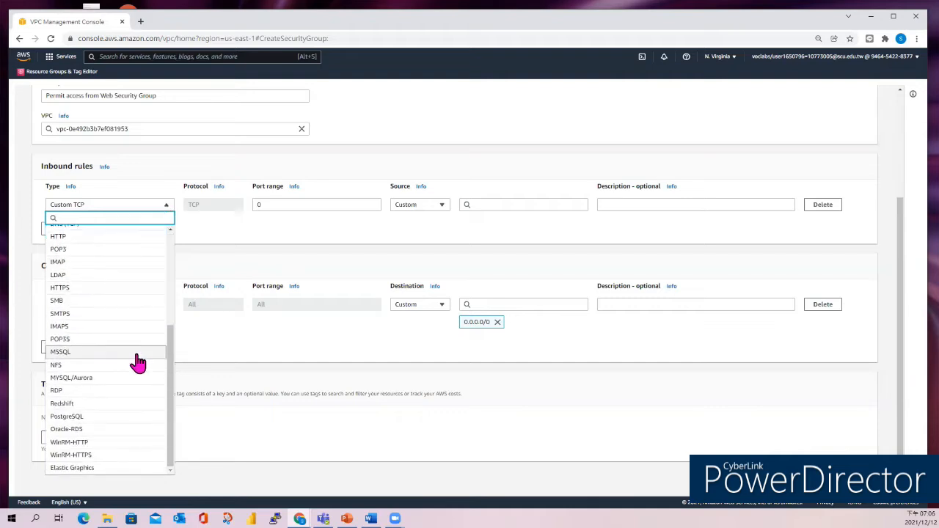
click(71, 377)
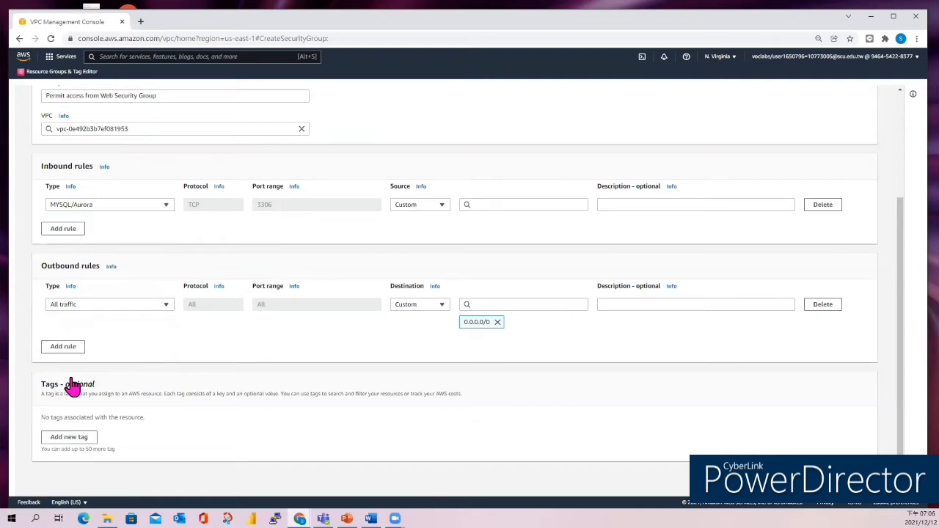
click(486, 206)
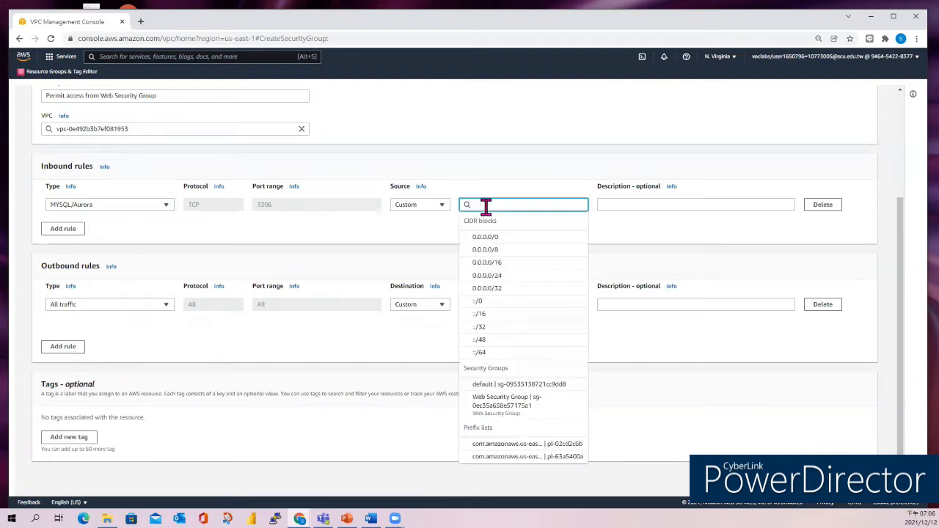
text(sg)
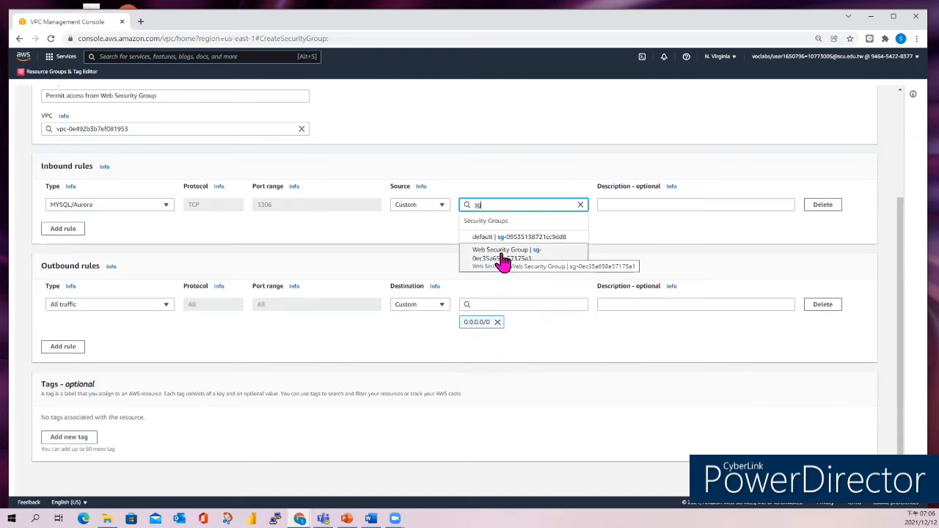
click(503, 261)
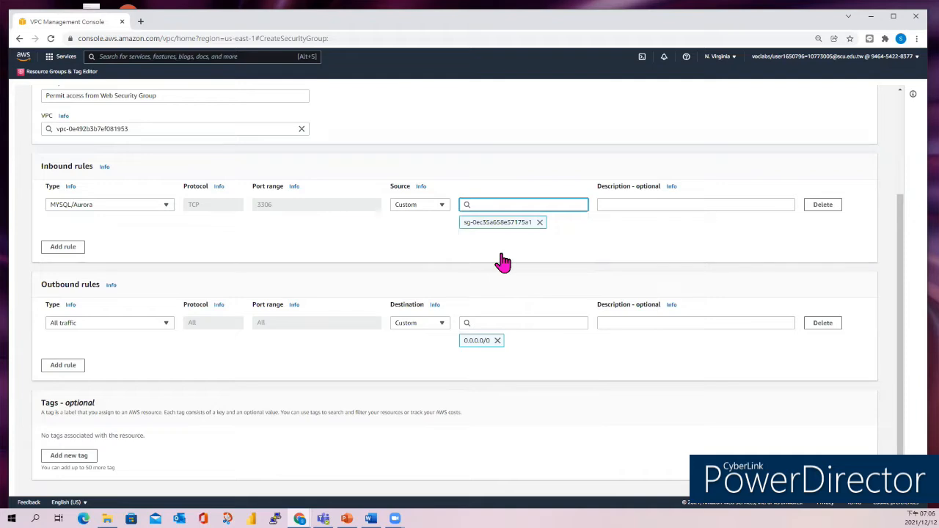
scroll(563, 231, down, 2)
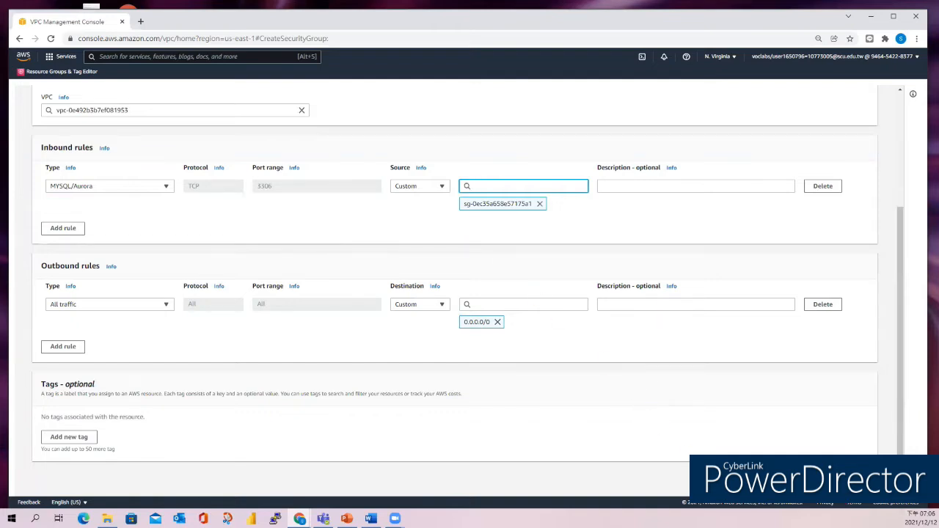
- Create the DB Security Group
click(838, 478)
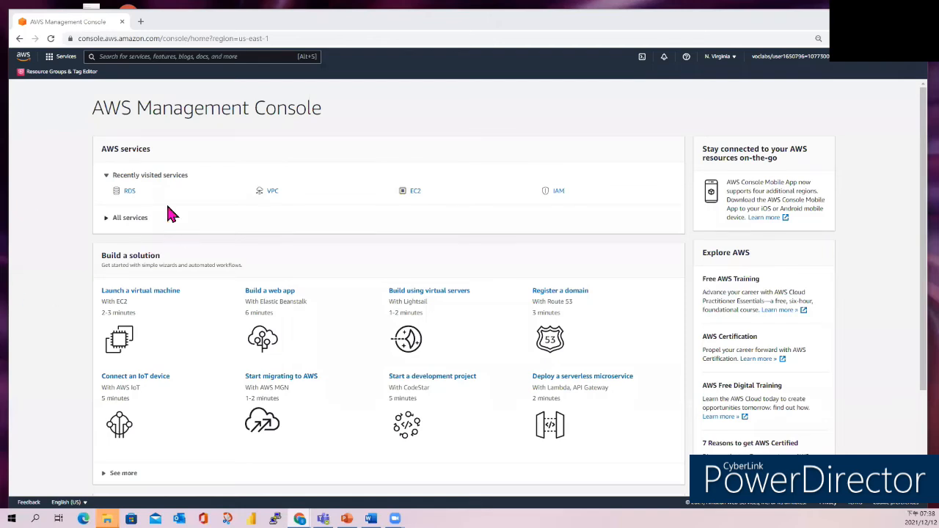
- Go to RDS via search and start a new DB subnet group from the Subnet groups page
click(134, 58)
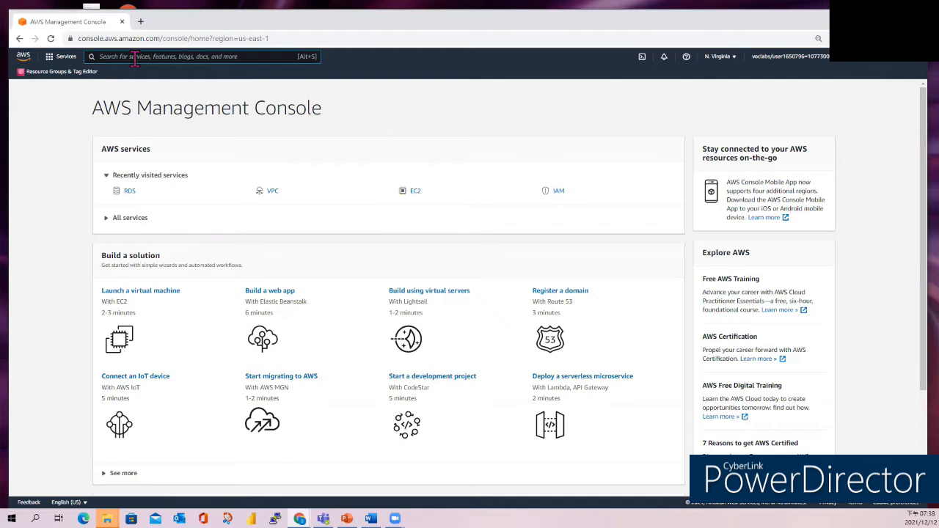
text(RDS)
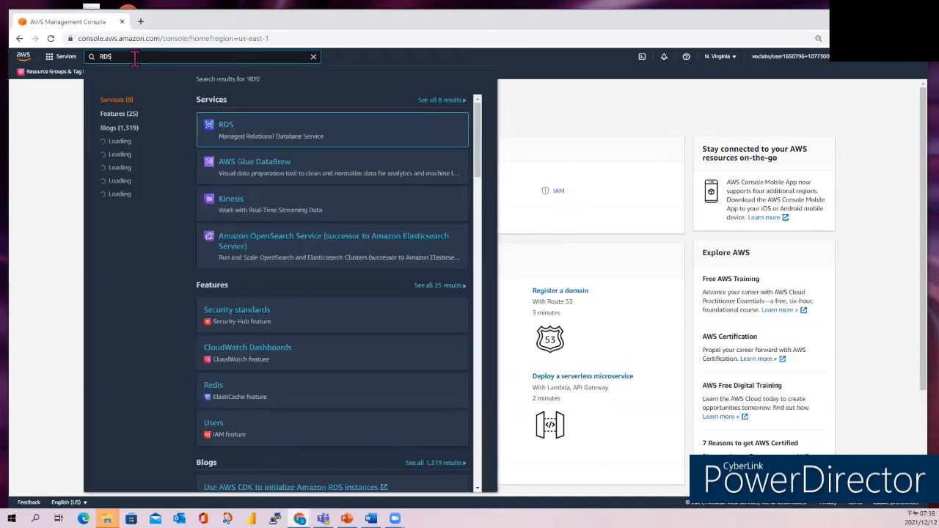
click(224, 126)
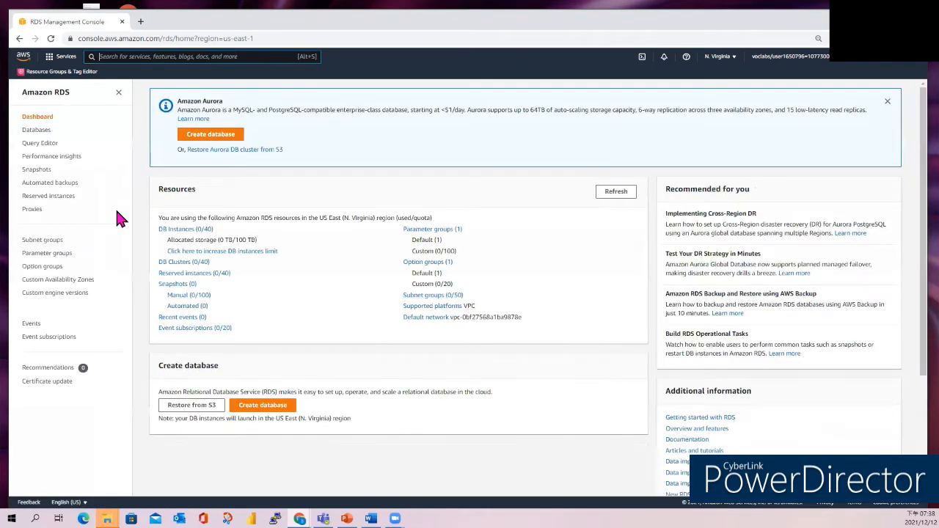
click(38, 245)
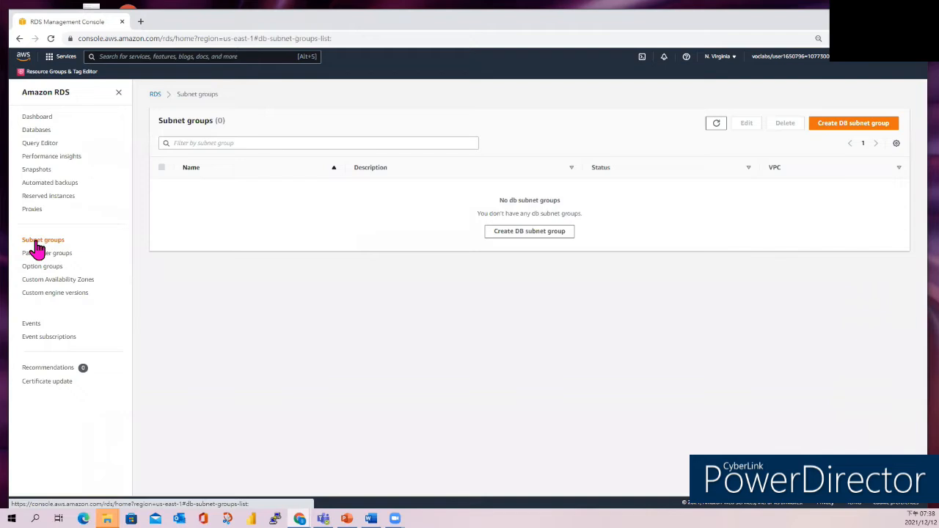
click(844, 134)
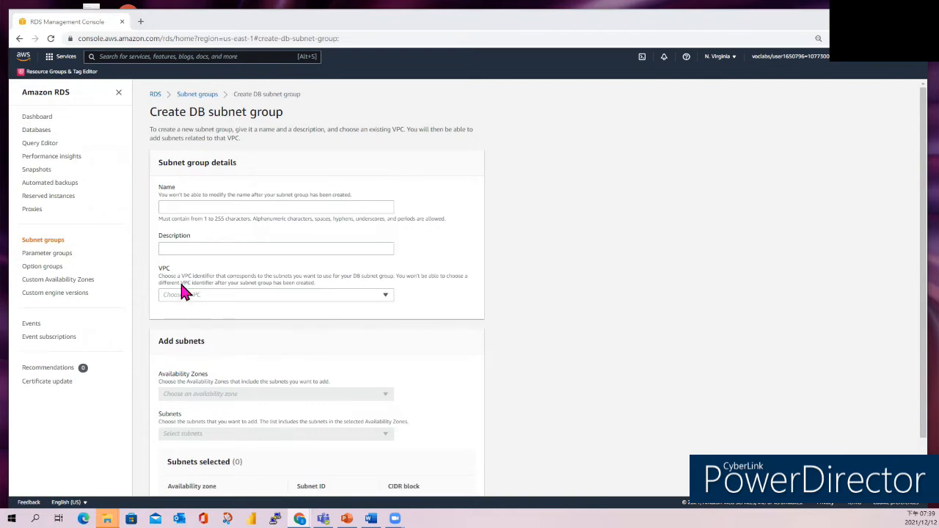
- Name the subnet group 'DB-Subnet-Group' with description 'DB Subnet Group'
click(182, 206)
text(DB-Subnet-Group)
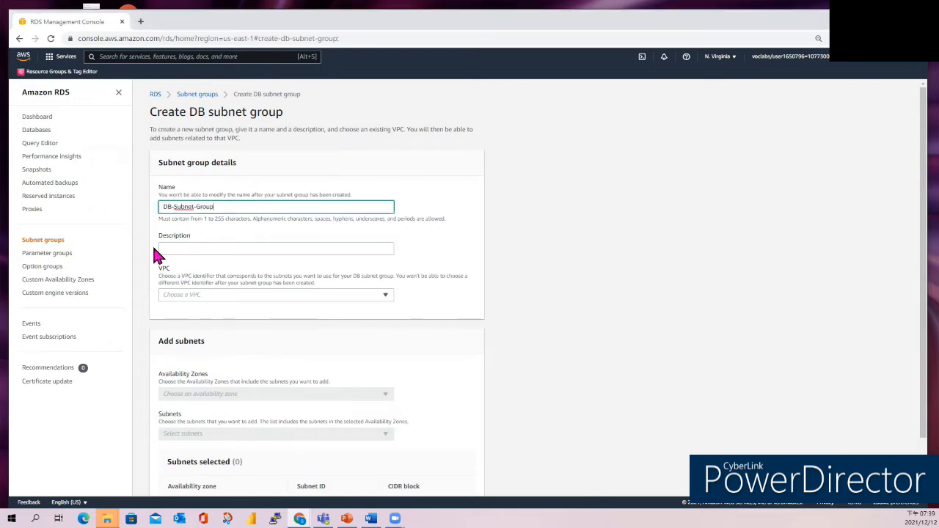
key(alt+Tab)
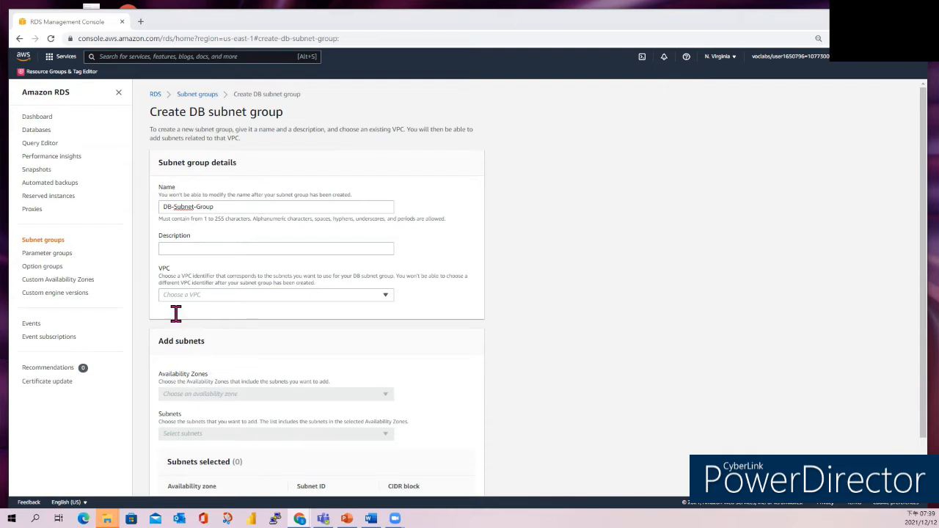
click(178, 250)
text(DB Subnet Group)
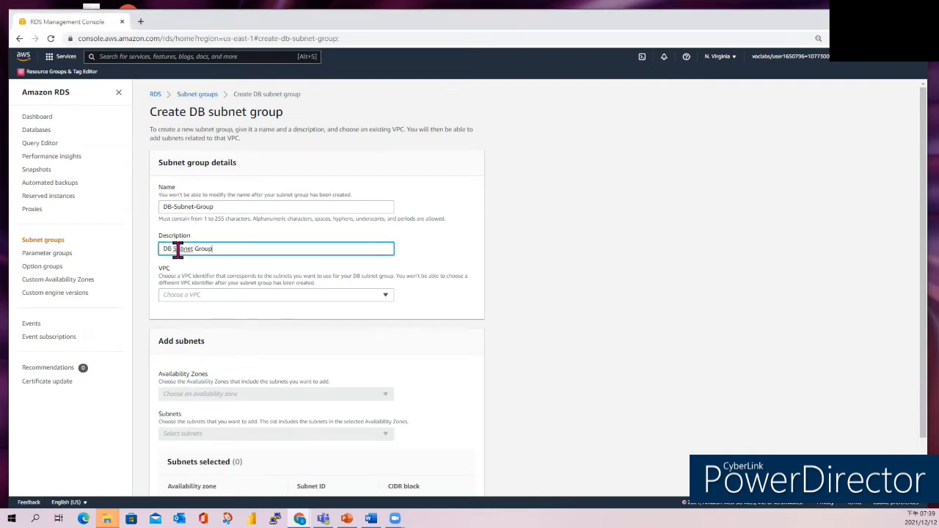
key(alt+Tab)
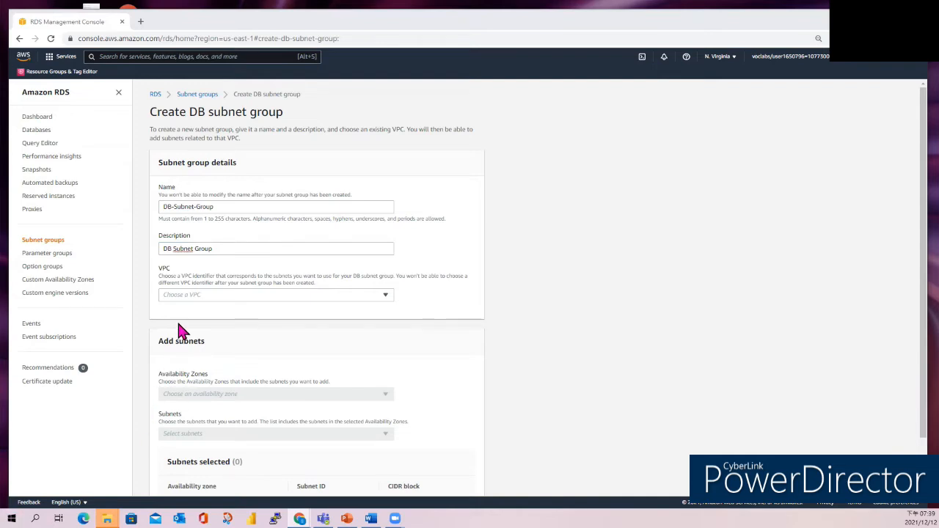
- Choose Lab VPC for the subnet group
click(190, 301)
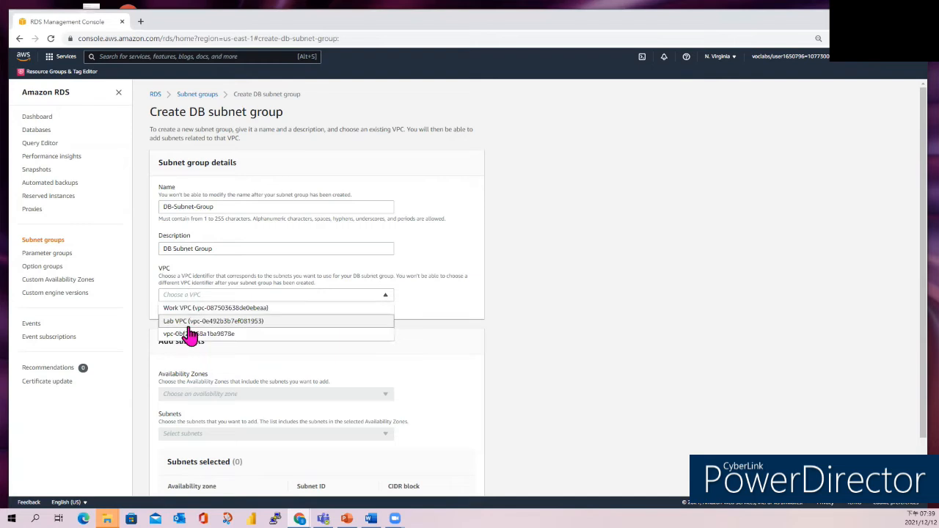
click(192, 323)
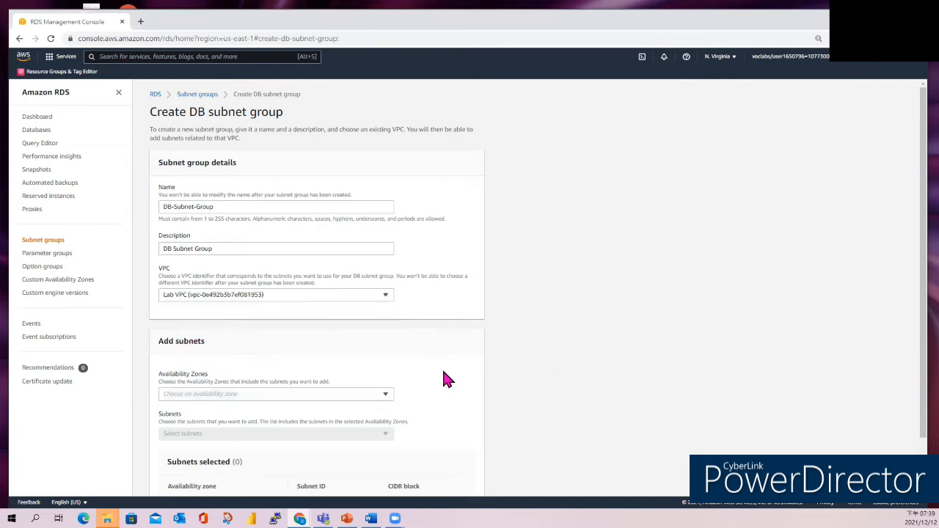
scroll(431, 380, down, 2)
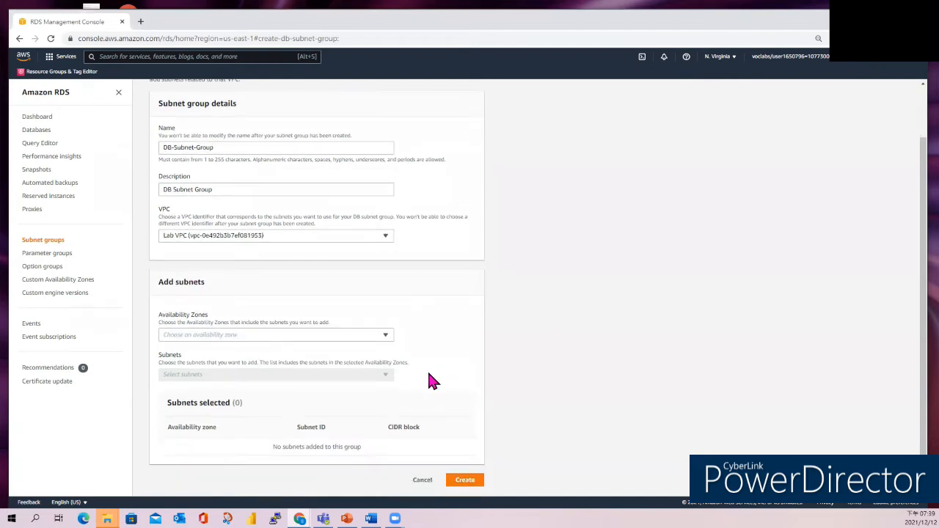
- Select availability zones us-east-1a and us-east-1b for the subnet group
click(385, 337)
click(180, 351)
click(180, 362)
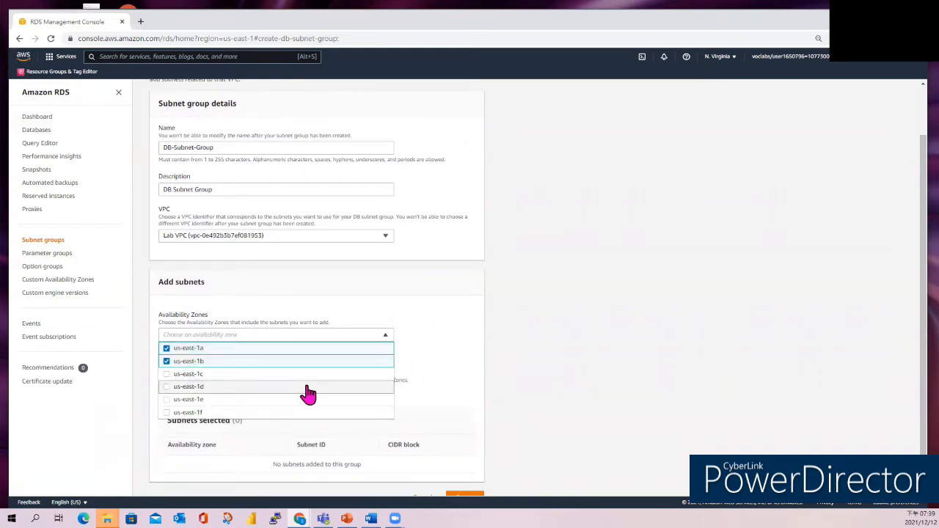
scroll(308, 393, down, 1)
click(441, 405)
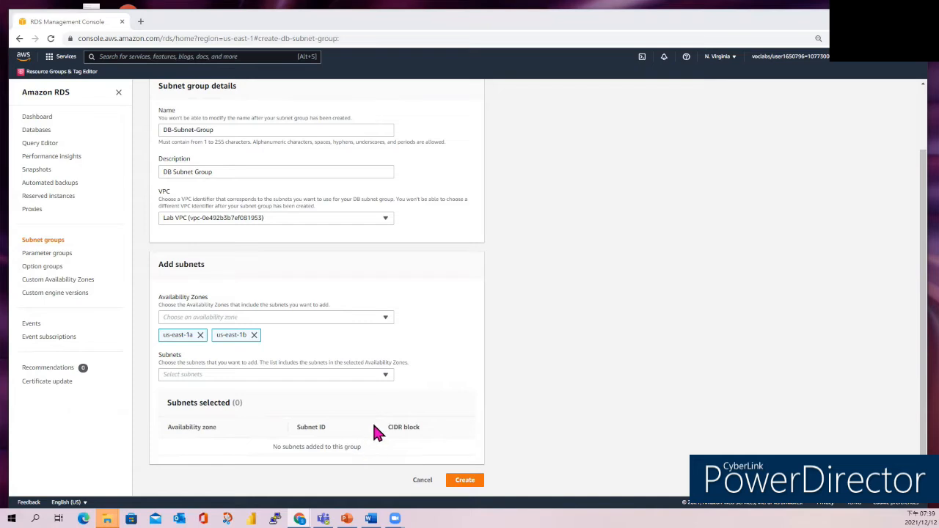
- Add subnets 10.0.1.0/24 and 10.0.3.0/24 and create the subnet group
click(385, 377)
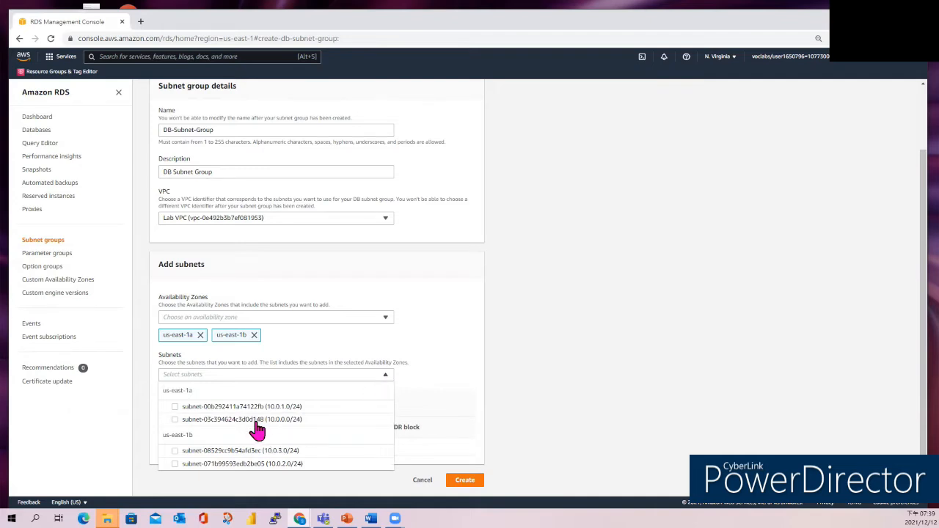
click(174, 407)
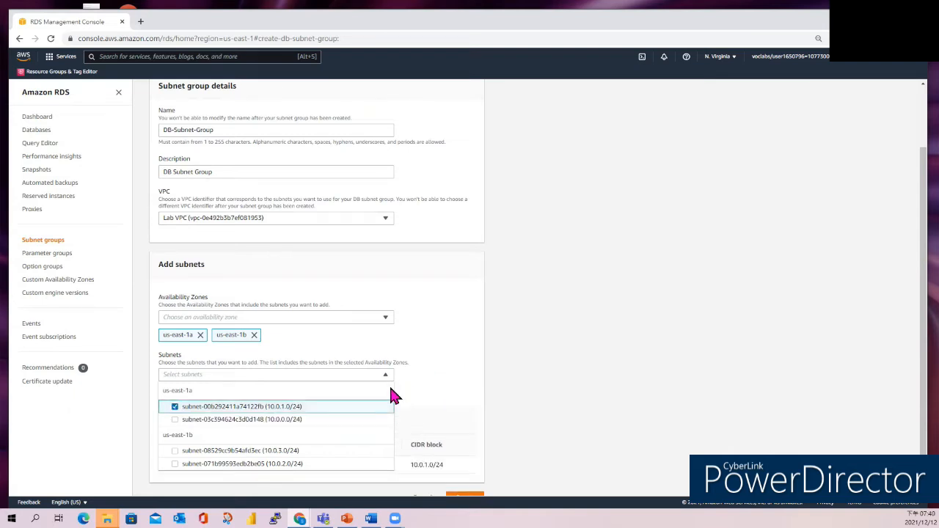
click(174, 450)
scroll(404, 372, down, 1)
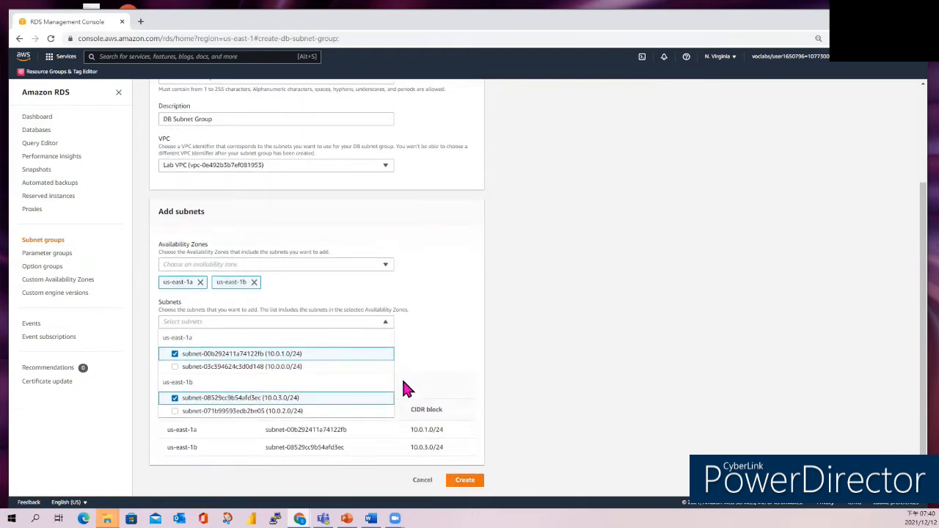
click(465, 484)
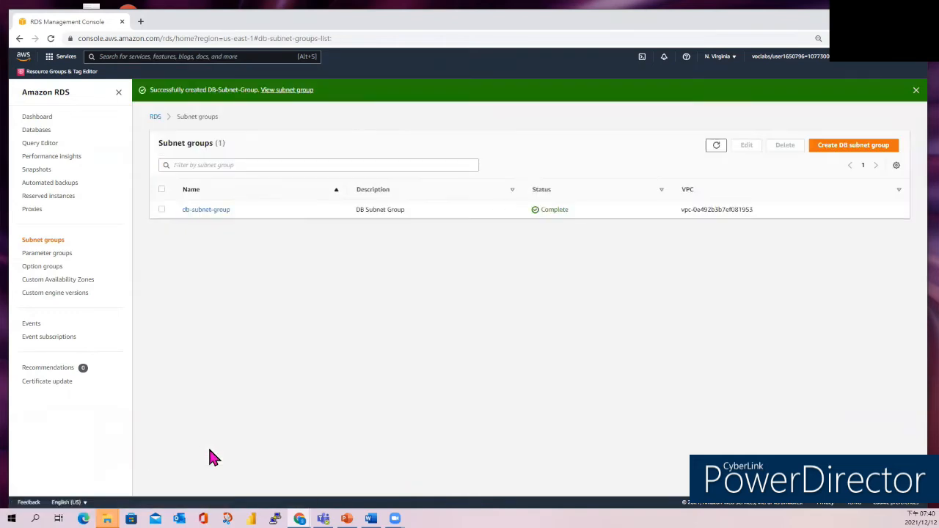
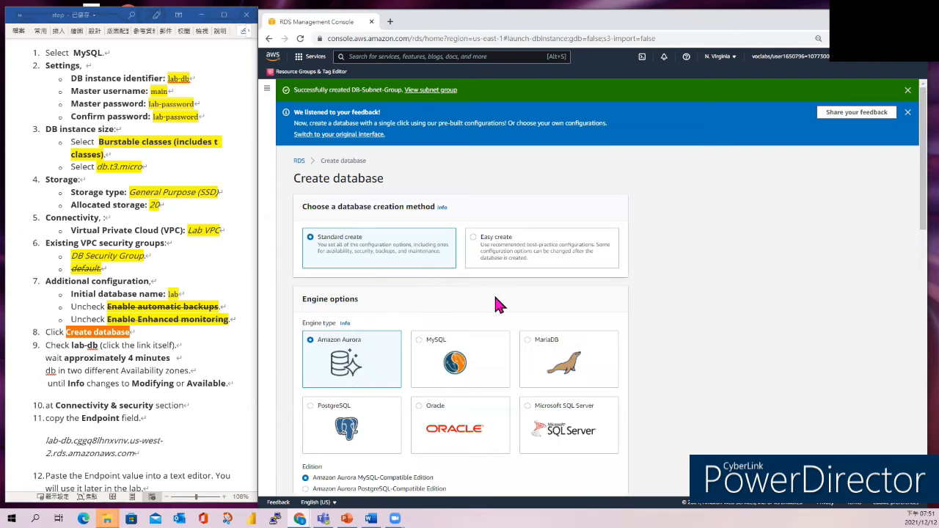
- Select MySQL as the database engine
scroll(633, 308, down, 2)
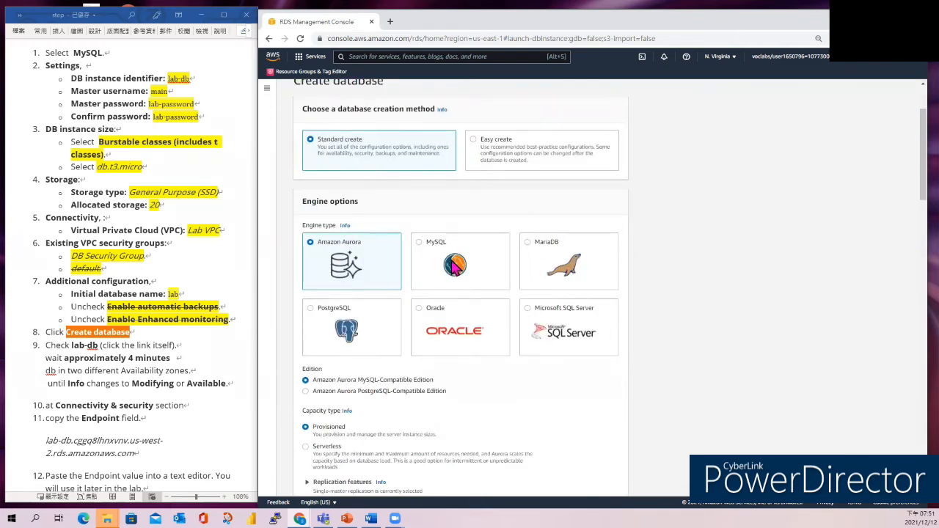
click(455, 268)
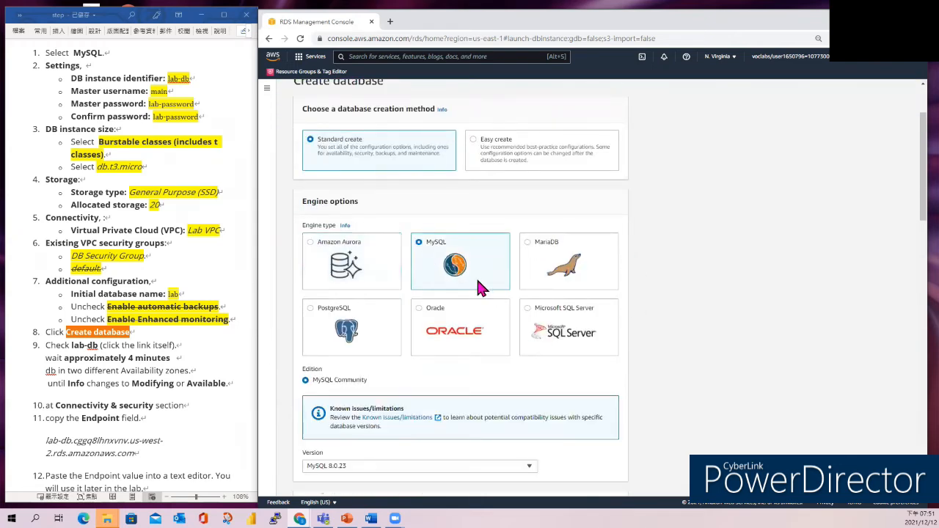
scroll(529, 302, down, 3)
scroll(528, 306, down, 7)
scroll(526, 303, down, 1)
scroll(526, 303, down, 3)
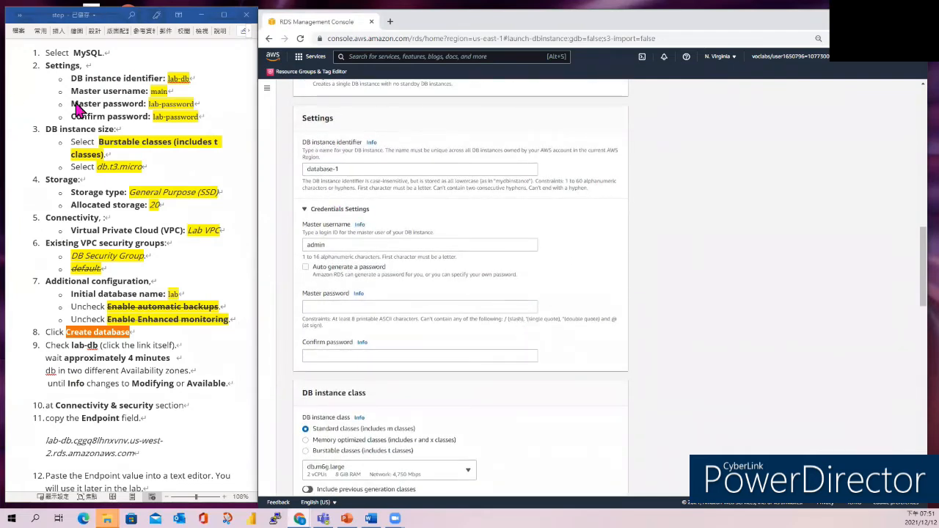
- Set the DB instance identifier to lab-db, copied from the lab notes
click(171, 79)
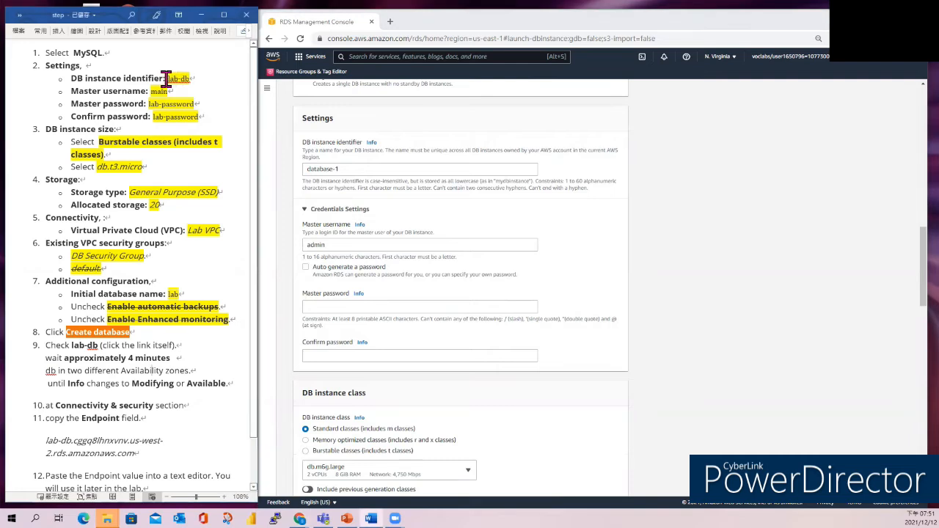
drag(166, 77, 190, 80)
right_click(187, 79)
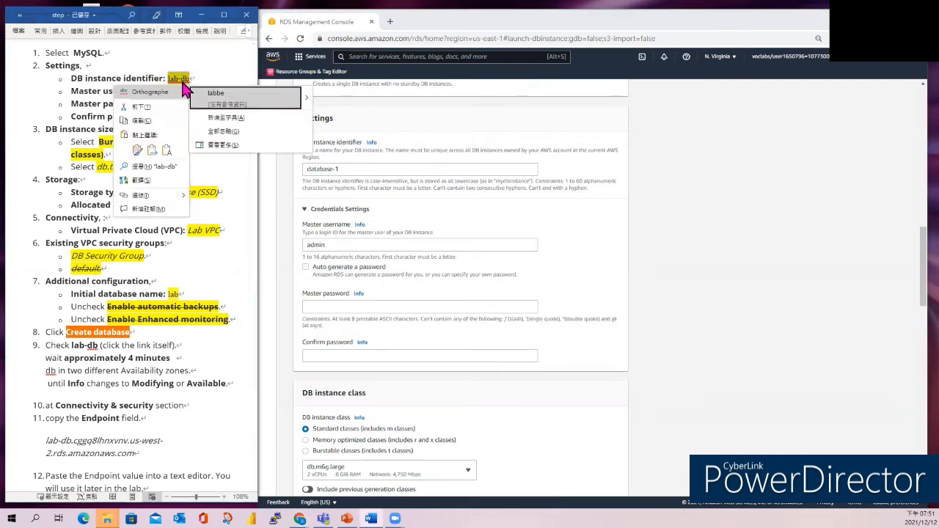
click(146, 125)
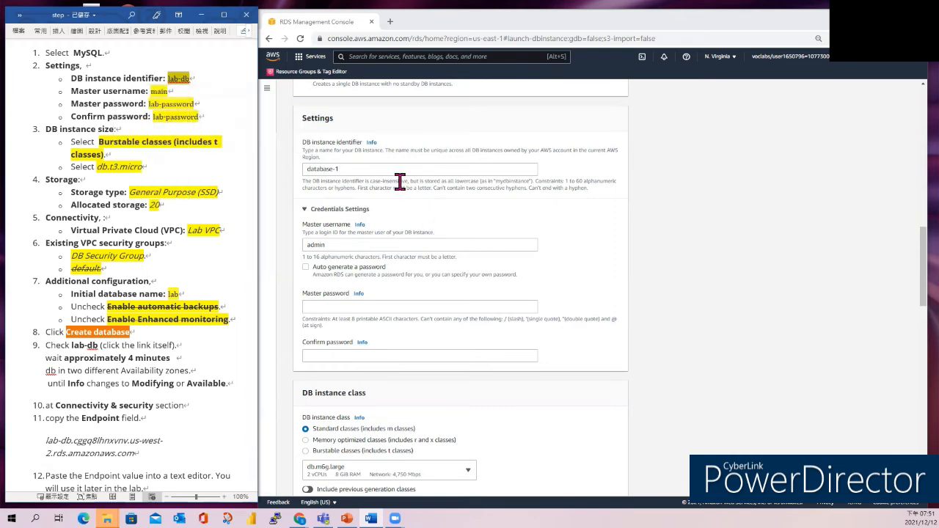
triple_click(366, 169)
key(ctrl+v)
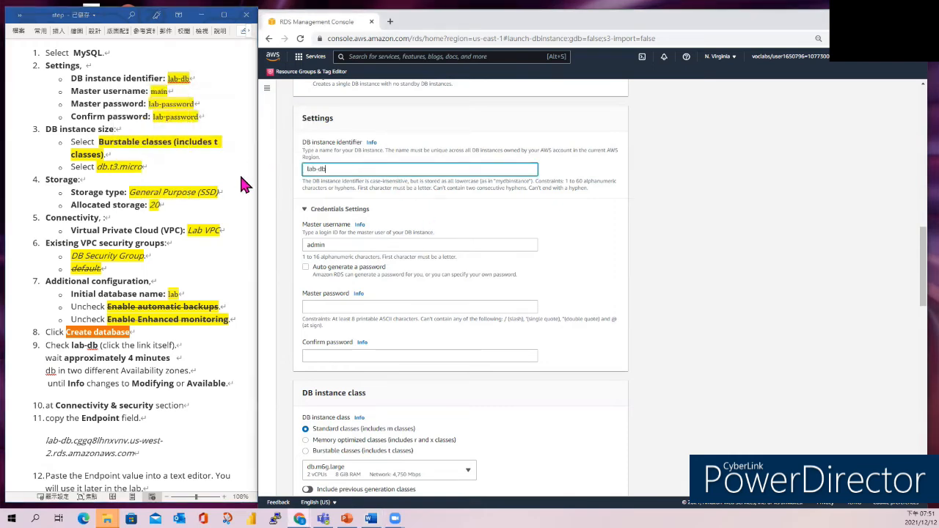
- Change the master username from admin to main
click(156, 90)
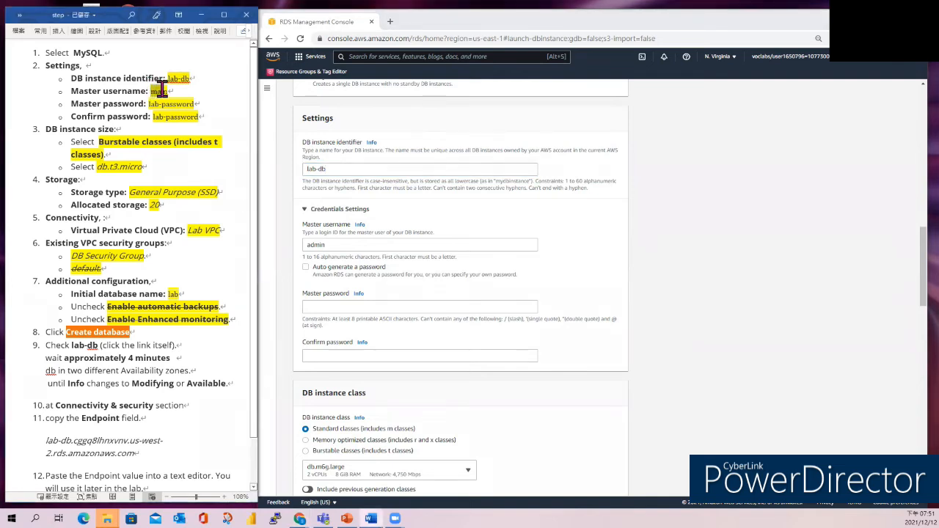
double_click(165, 91)
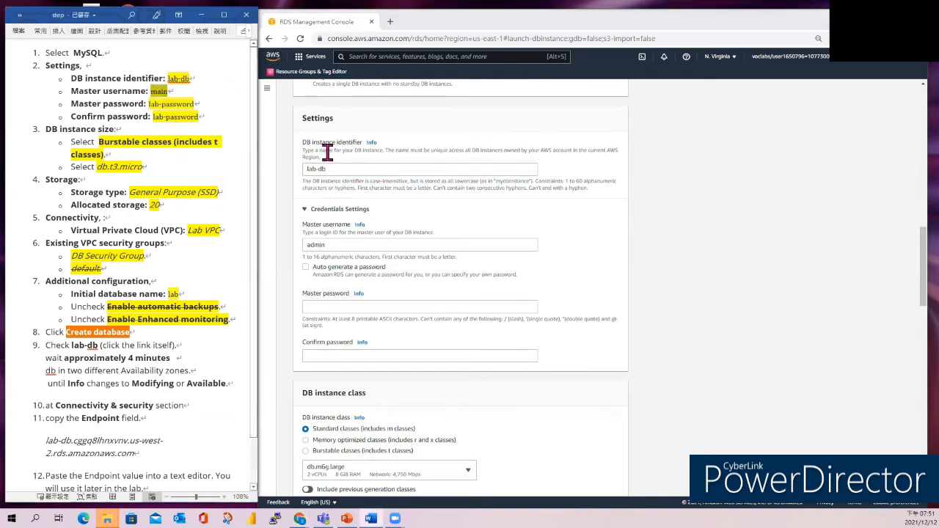
click(348, 248)
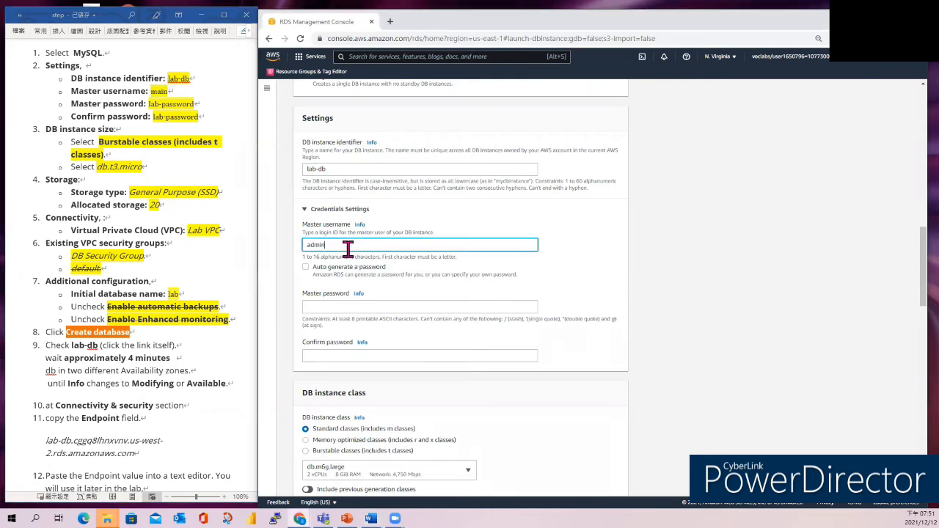
key(ctrl+a)
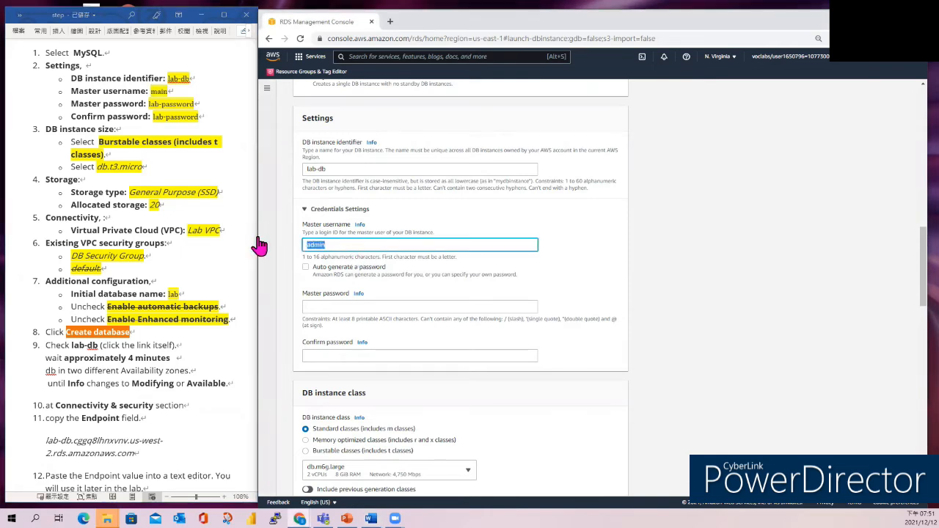
key(ctrl+v)
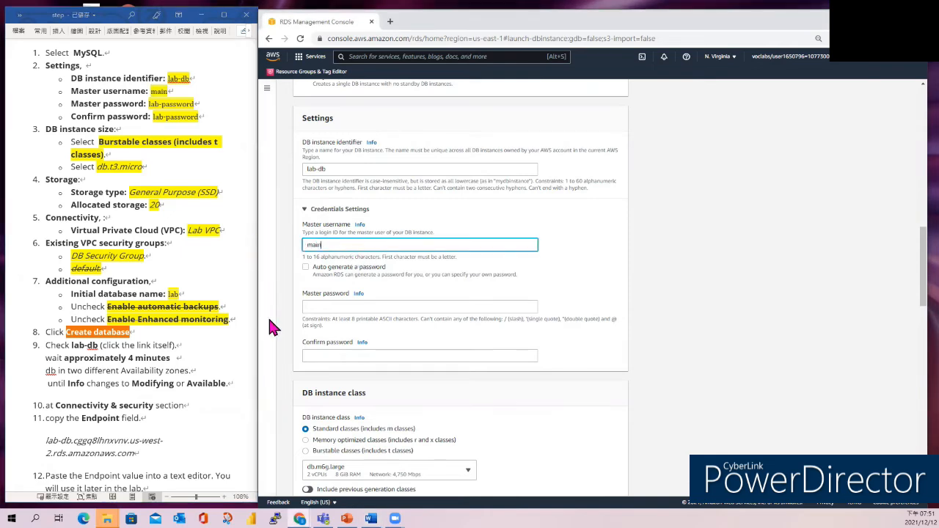
- Enter and confirm the master password copied from the lab notes
click(172, 140)
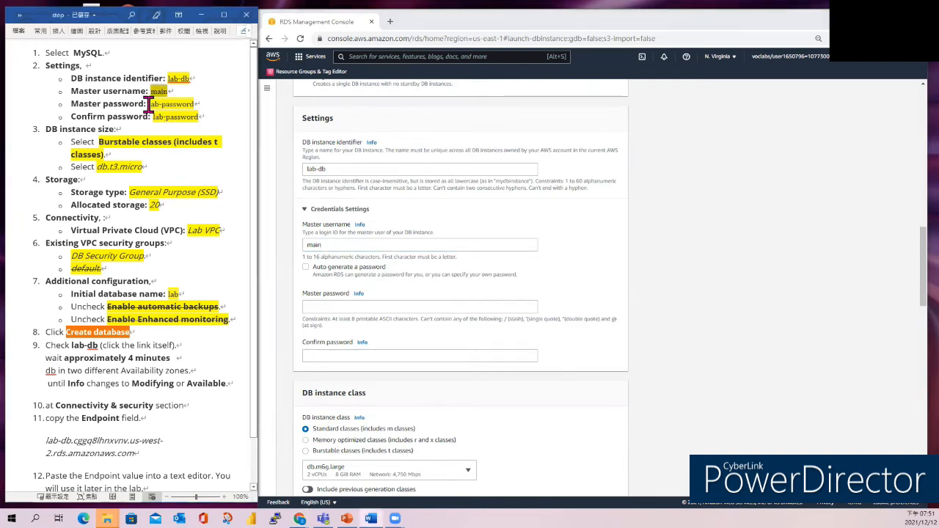
drag(150, 104, 195, 107)
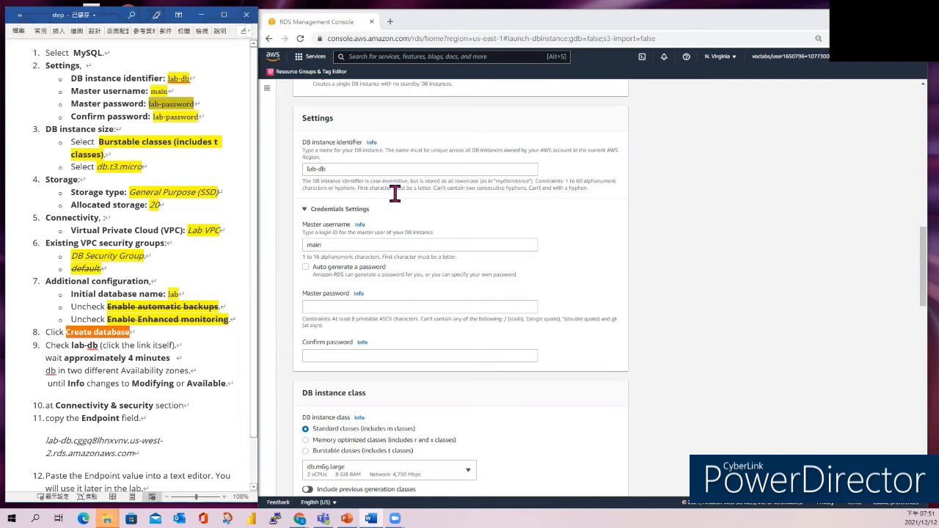
click(353, 307)
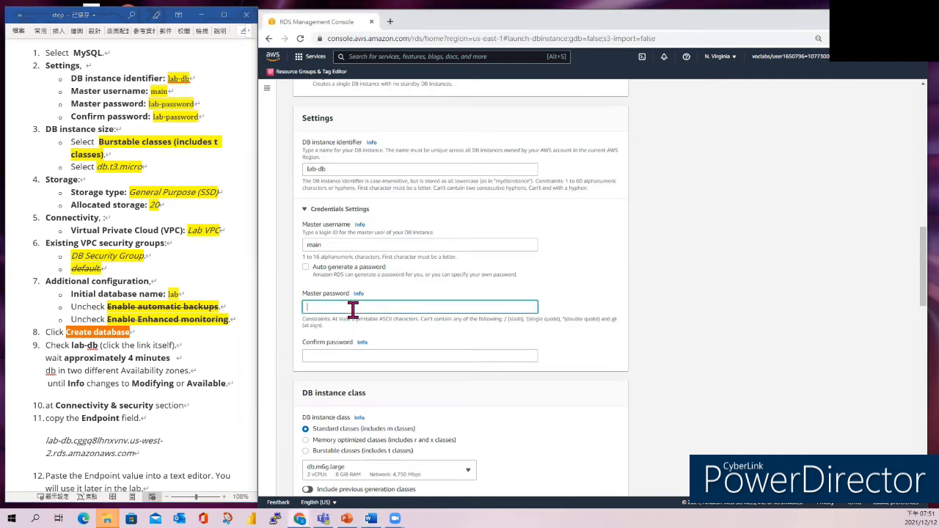
key(ctrl+v)
click(327, 357)
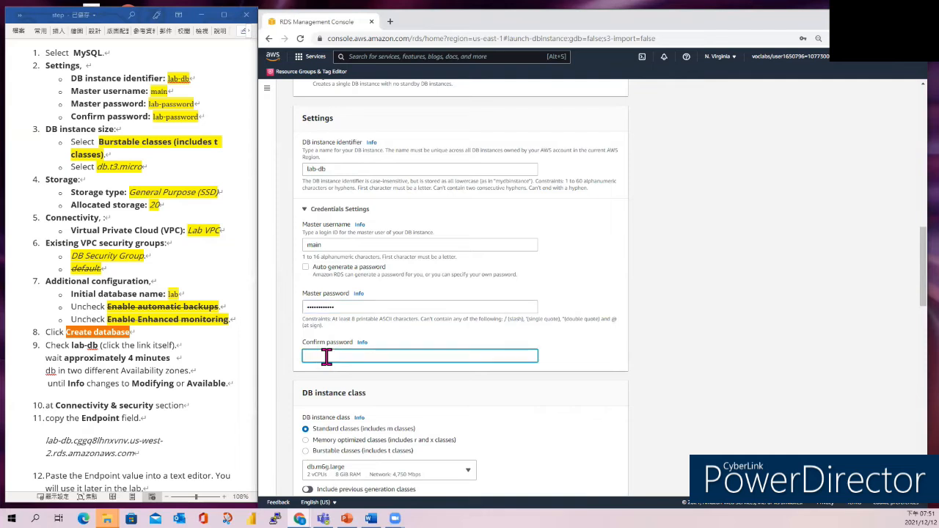
key(ctrl+v)
scroll(528, 441, down, 3)
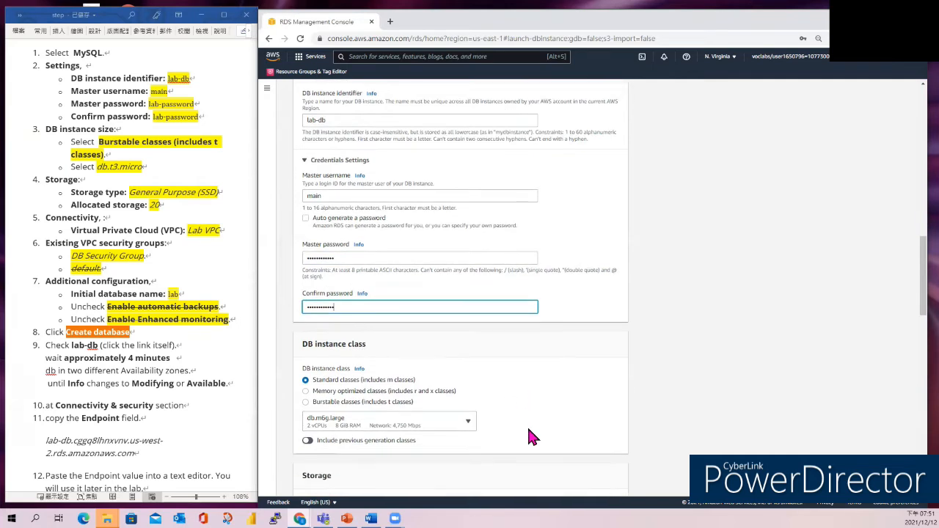
- Choose the burstable db.t3.micro class with 20 GiB of General Purpose SSD (gp2) storage
scroll(532, 437, down, 1)
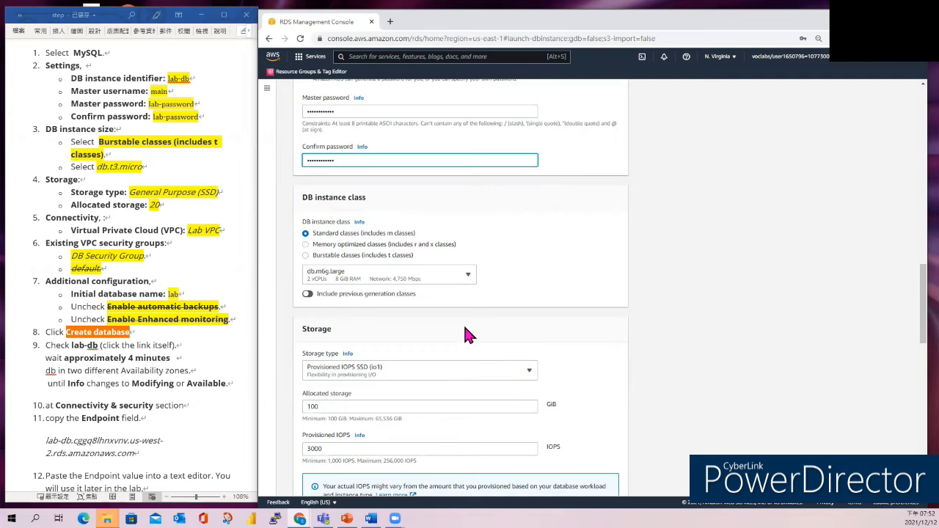
click(306, 256)
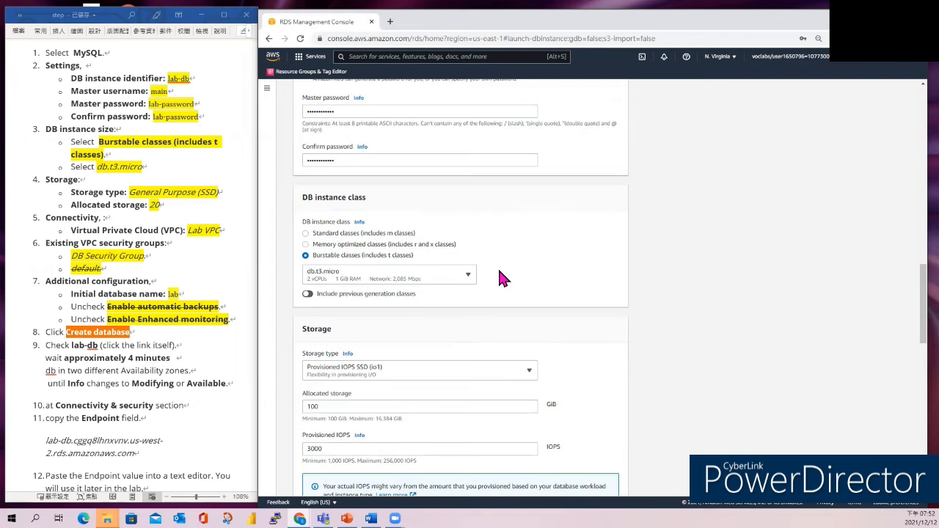
scroll(498, 272, down, 1)
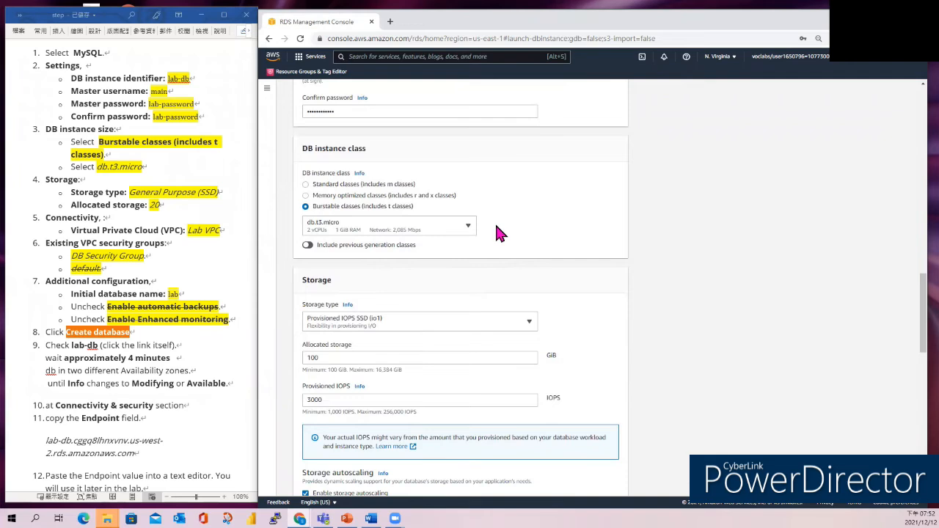
scroll(496, 232, down, 1)
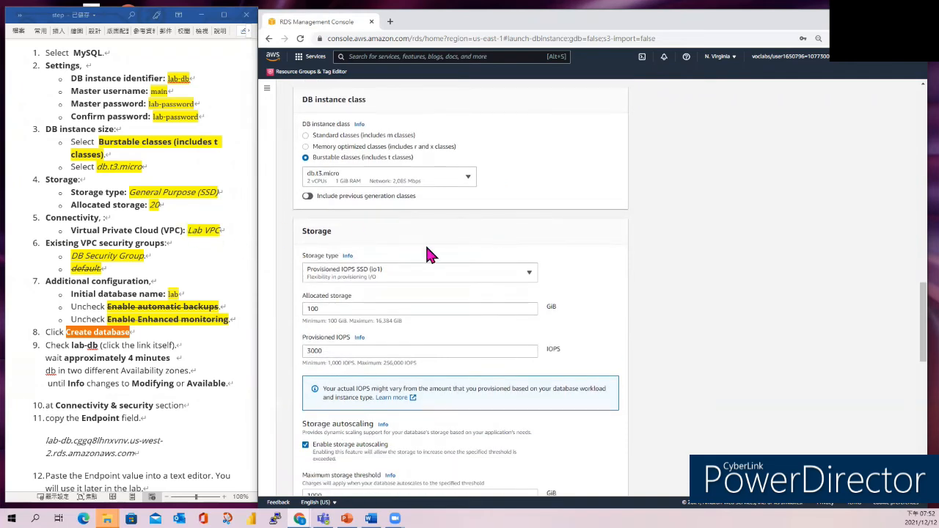
click(528, 277)
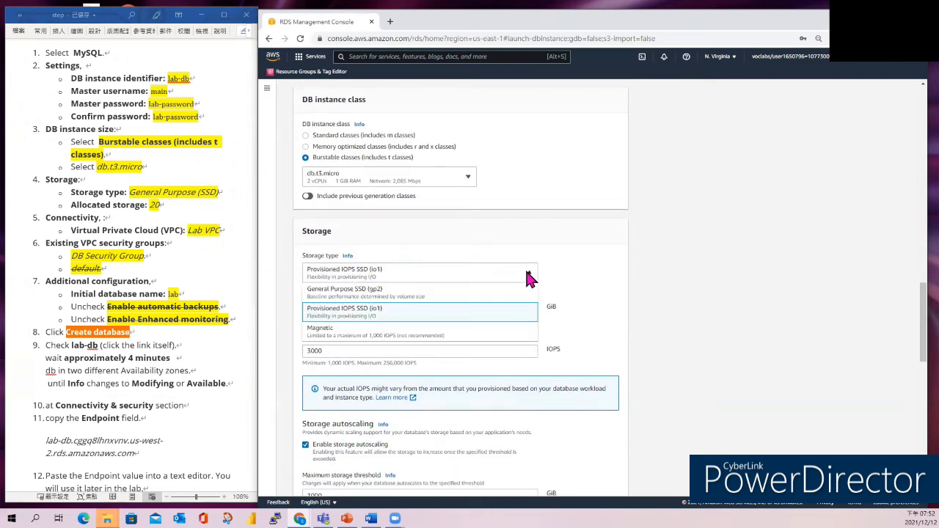
click(371, 297)
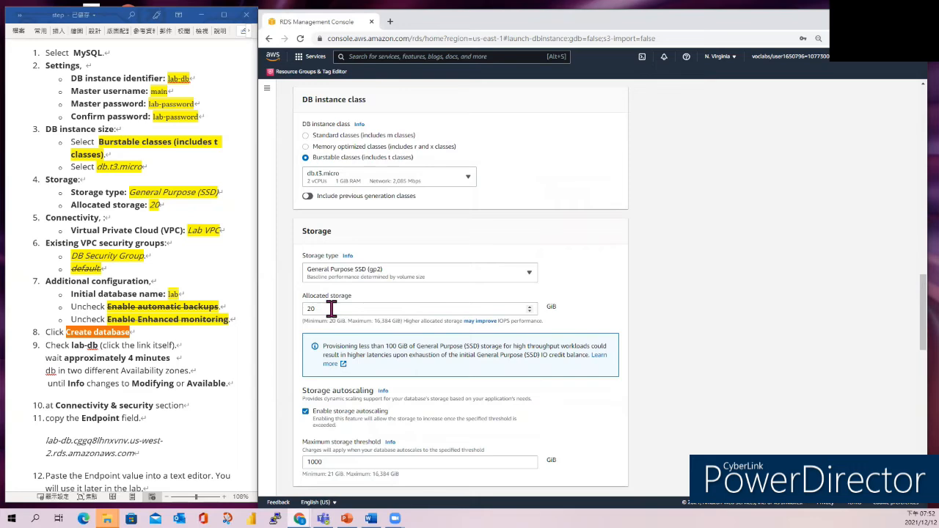
scroll(192, 261, down, 2)
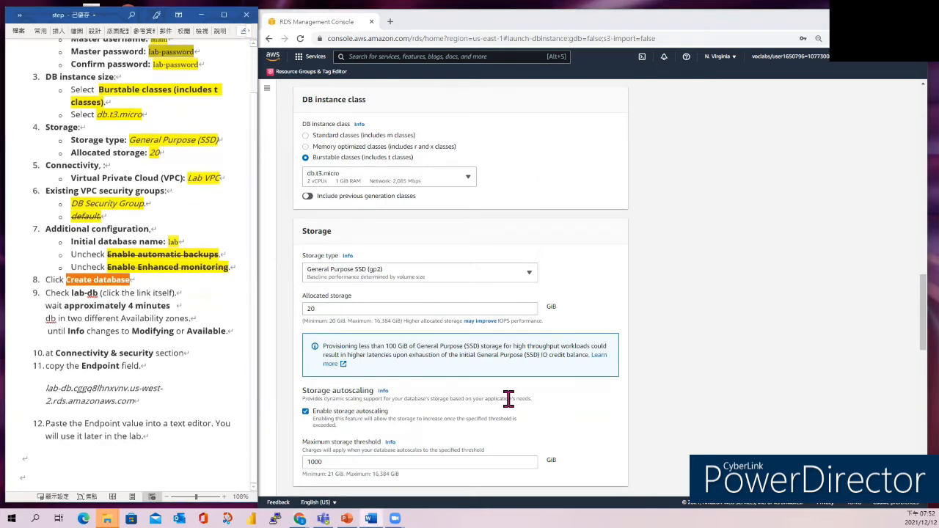
- Place the database in the Lab VPC
scroll(569, 379, down, 10)
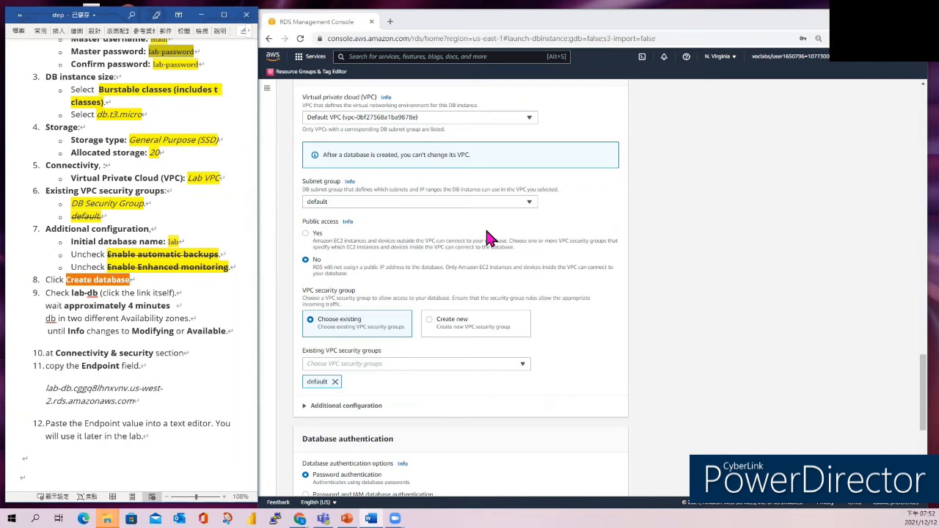
click(530, 118)
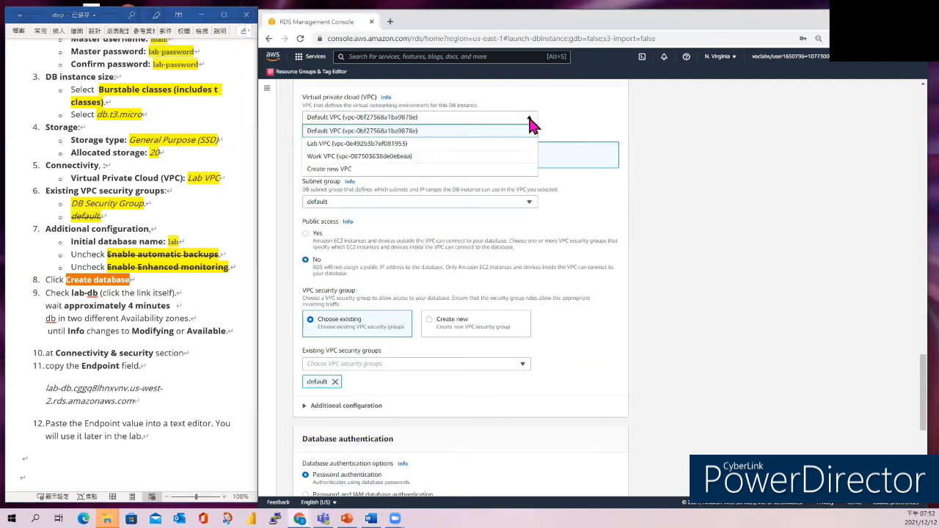
click(335, 144)
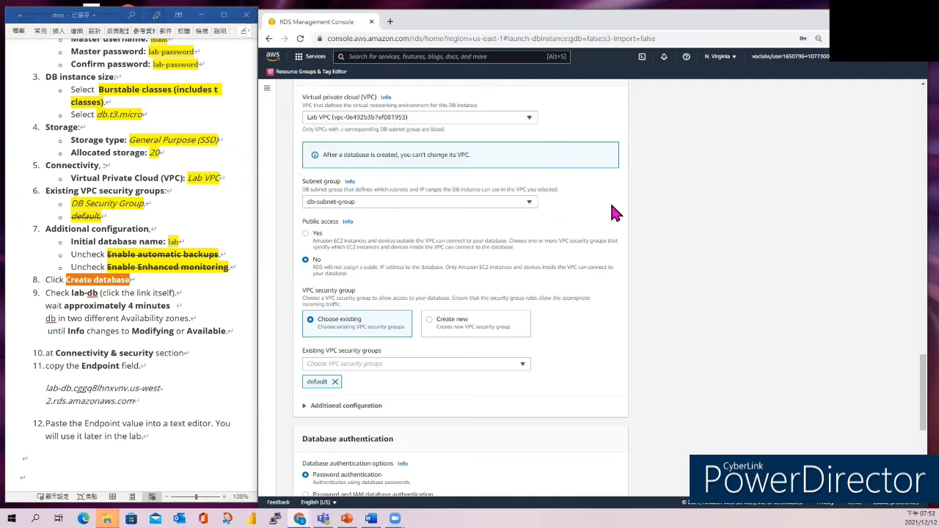
- Add DB Security Group and remove default from the VPC security groups
click(199, 209)
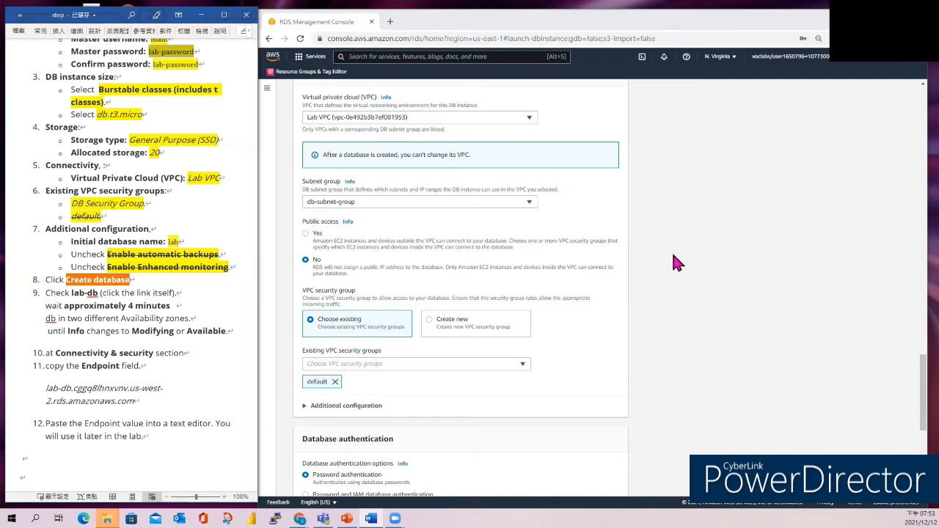
scroll(555, 277, down, 3)
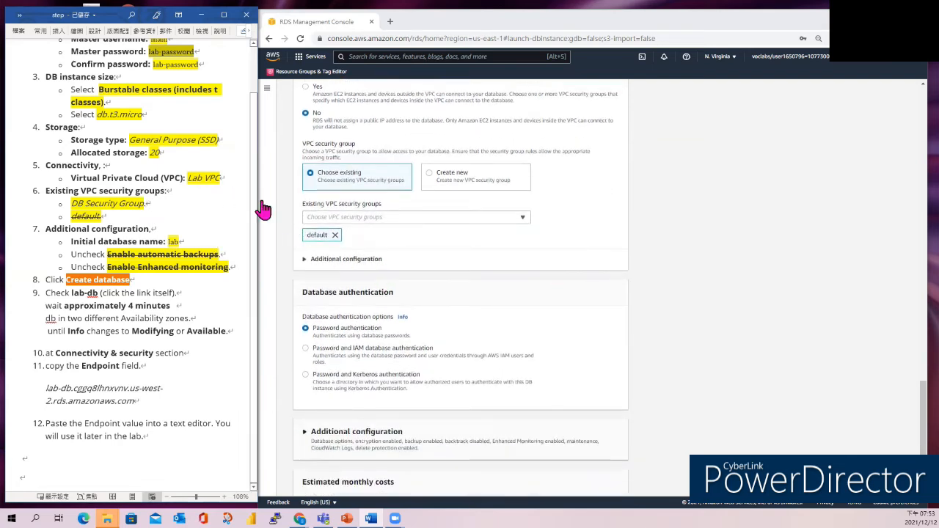
click(522, 217)
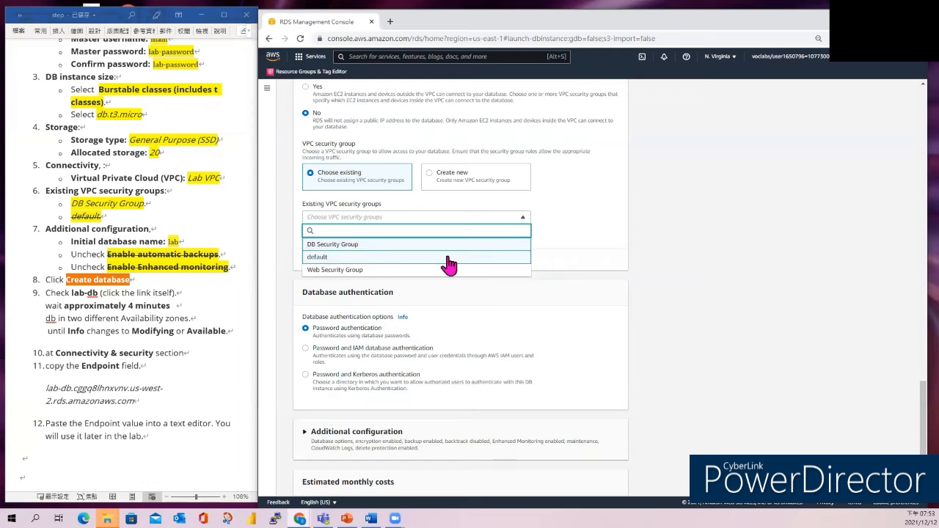
click(542, 238)
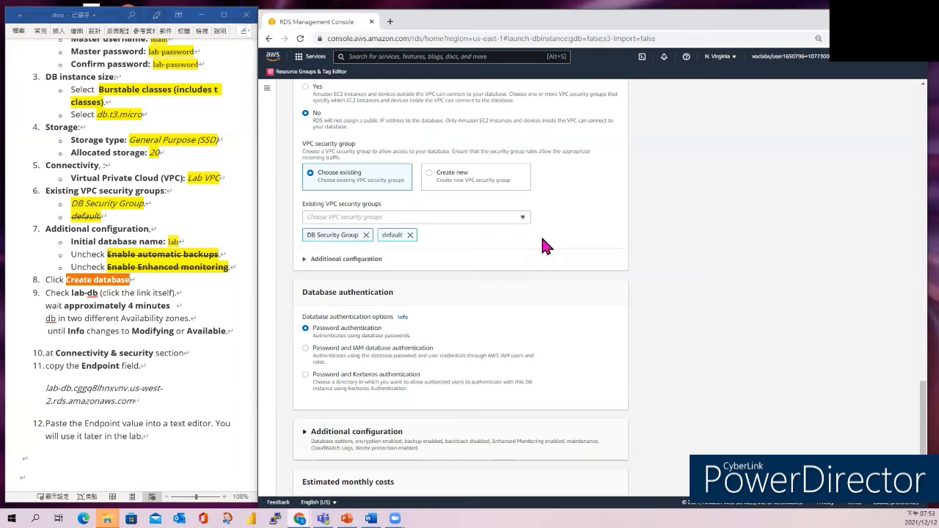
click(410, 235)
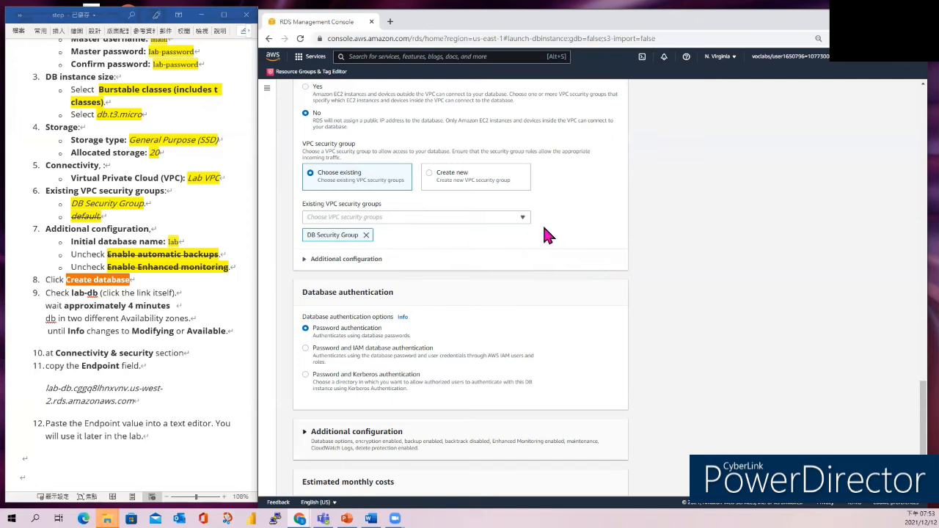
scroll(556, 234, down, 2)
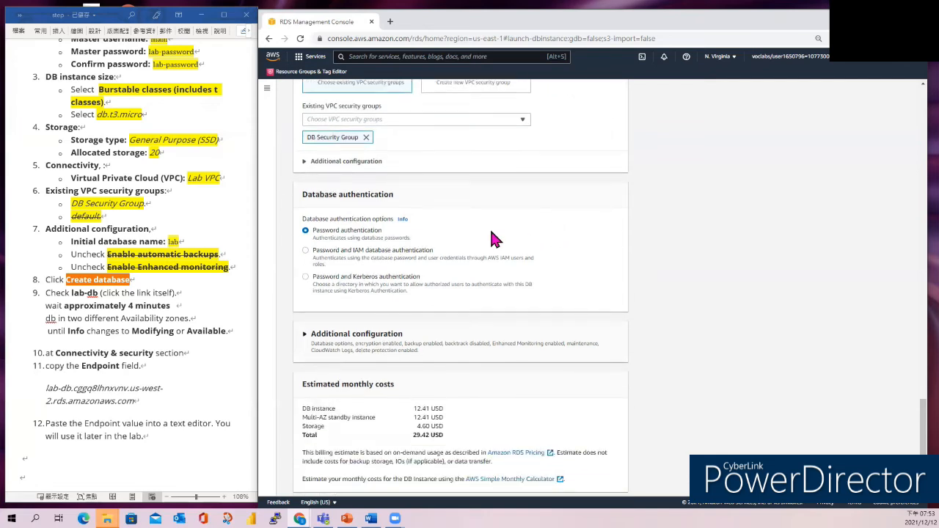
- Expand the database port and additional configuration sections of the form
click(308, 163)
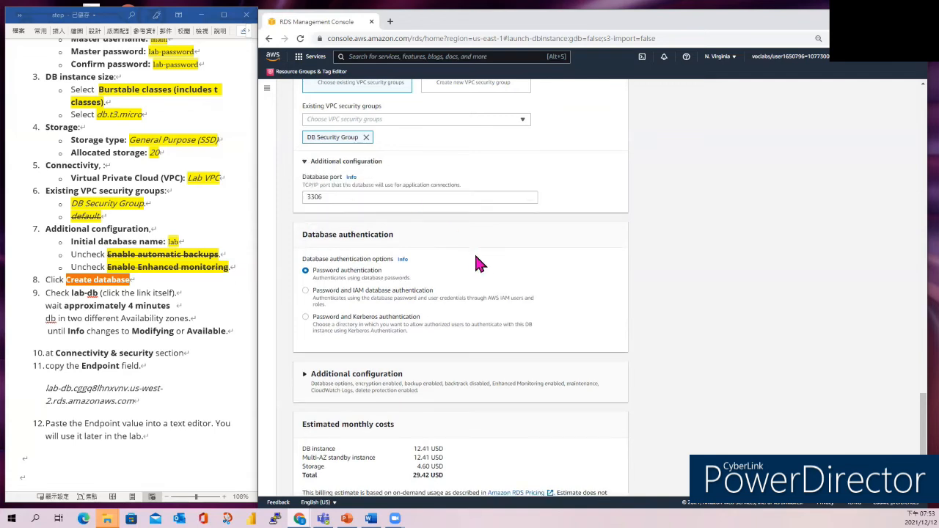
scroll(481, 264, down, 3)
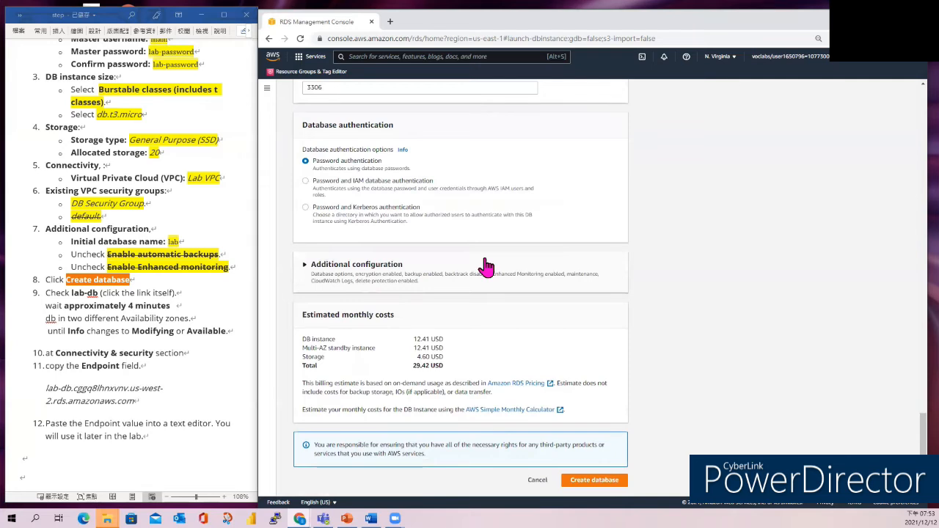
scroll(486, 266, up, 3)
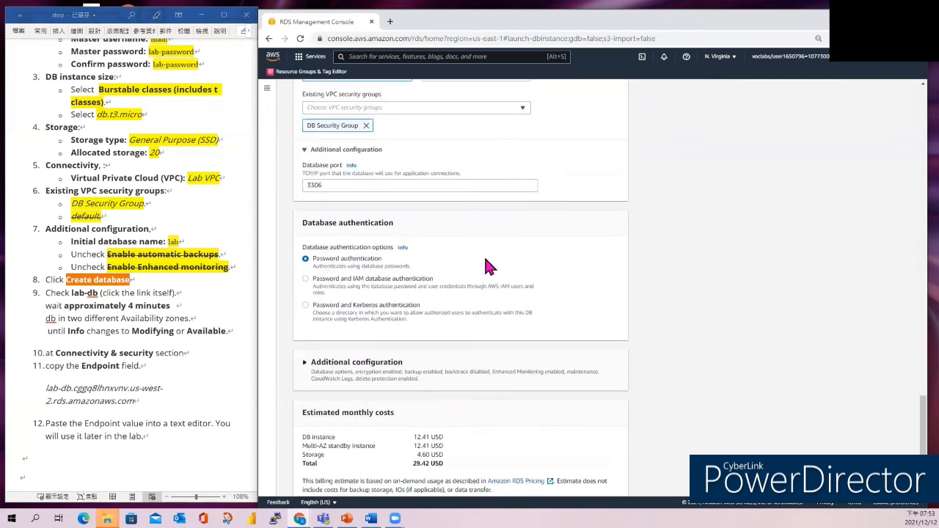
scroll(485, 262, up, 3)
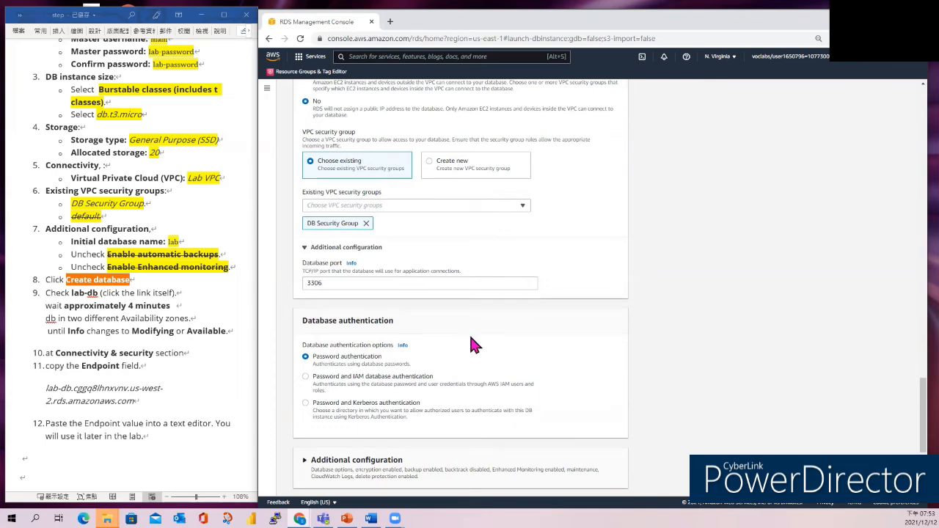
scroll(473, 344, down, 2)
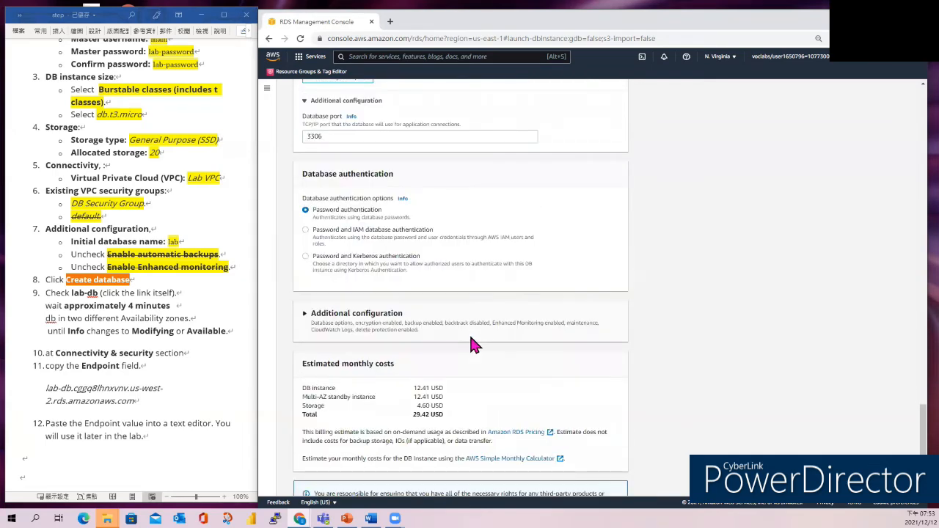
click(321, 326)
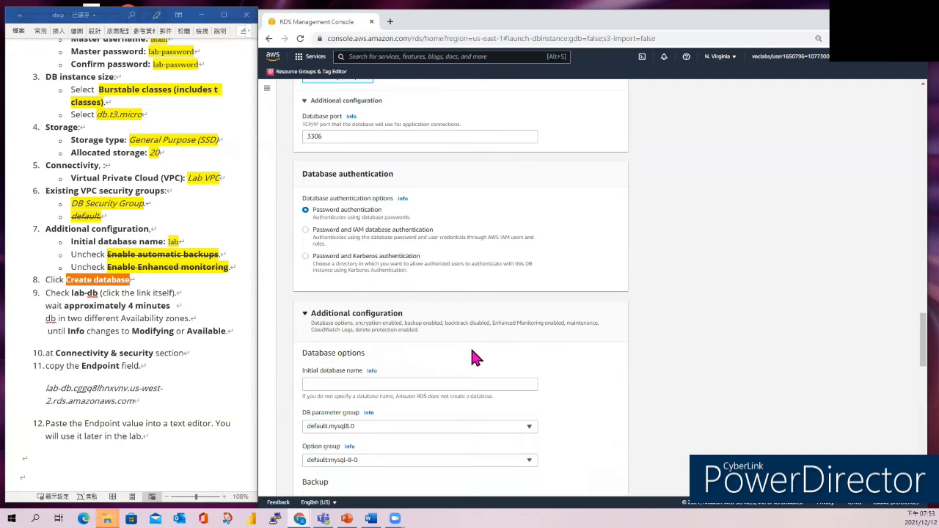
scroll(474, 356, down, 2)
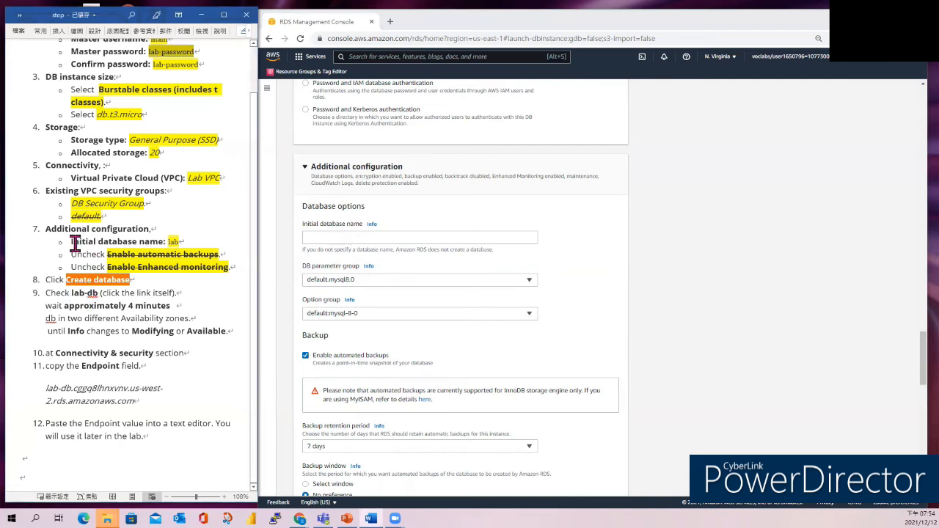
- Set the initial database name to lab
double_click(175, 241)
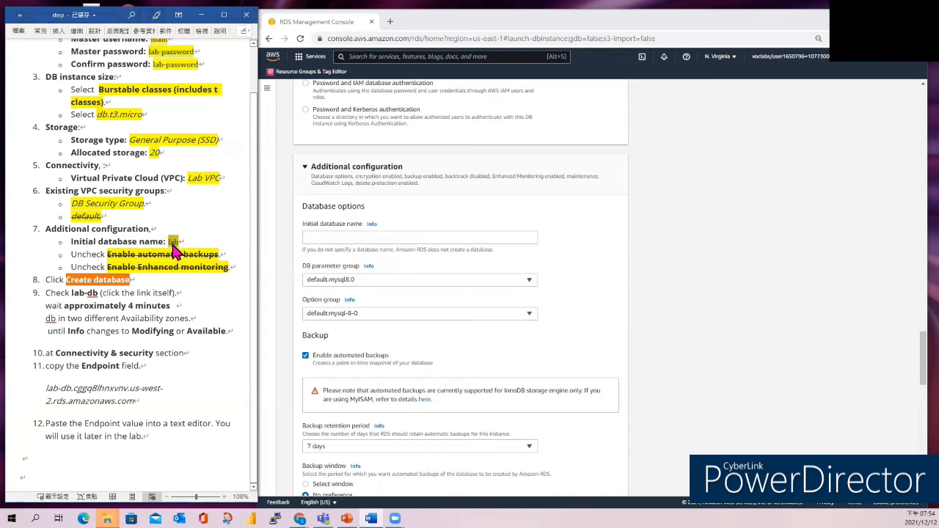
right_click(174, 249)
click(208, 273)
click(345, 239)
key(ctrl+v)
scroll(585, 270, down, 5)
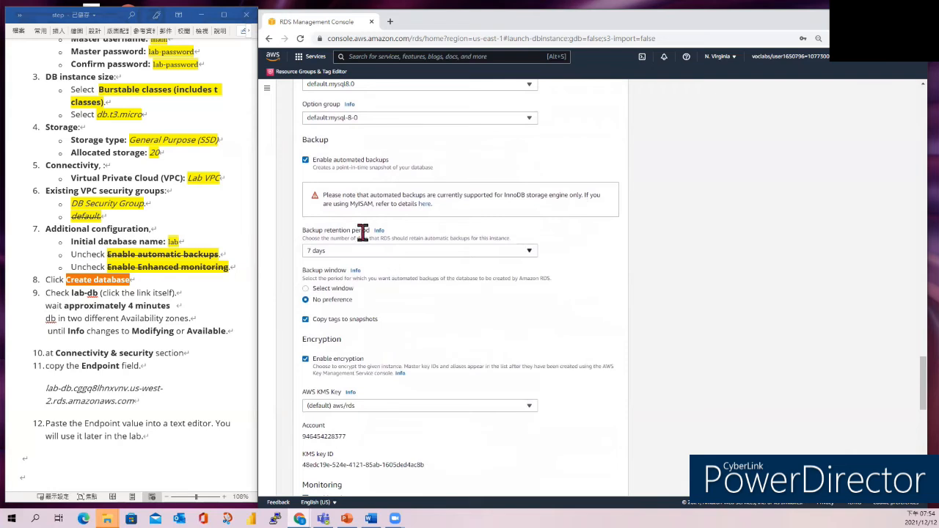
- Turn off automated backups and enhanced monitoring
click(305, 161)
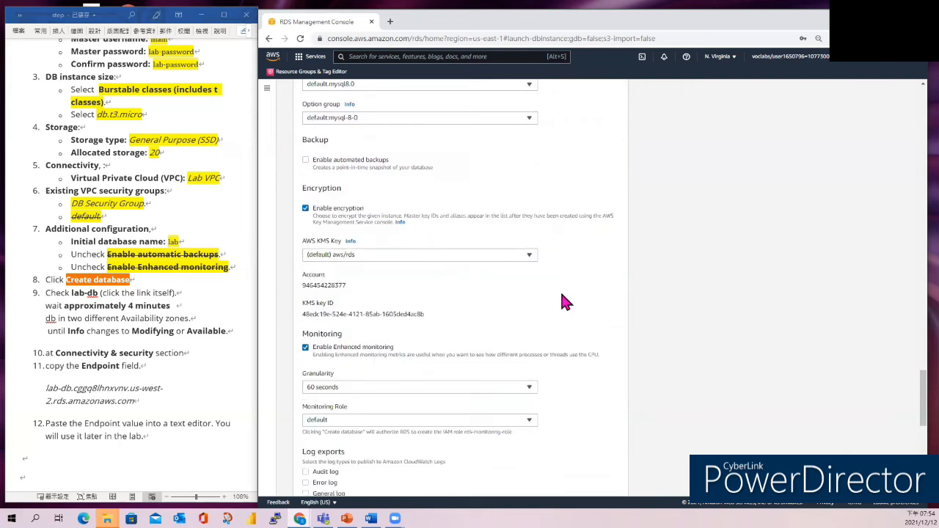
scroll(559, 299, down, 3)
scroll(557, 300, down, 1)
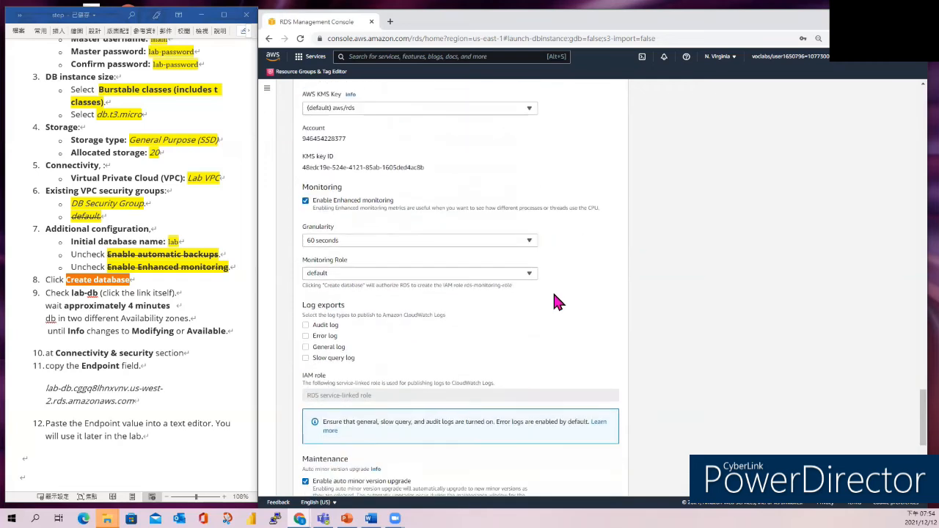
click(305, 201)
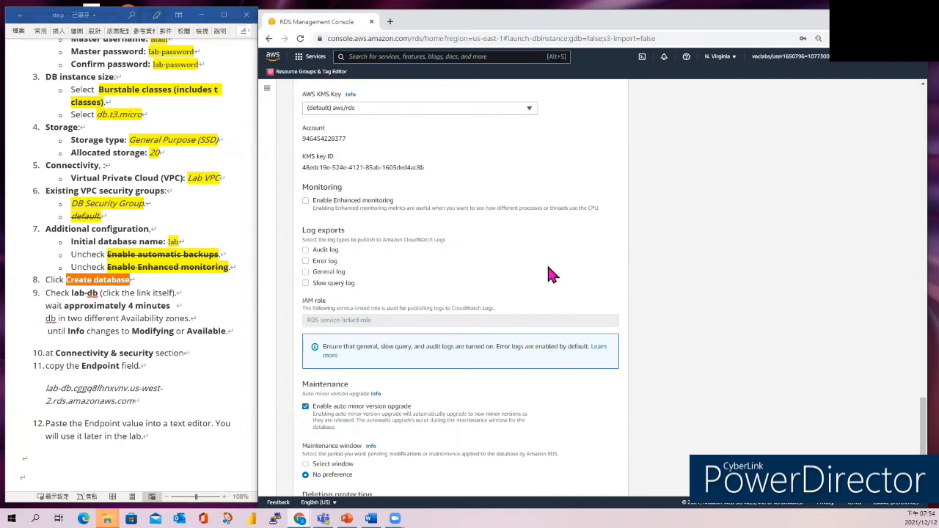
scroll(549, 272, down, 1)
scroll(551, 274, down, 1)
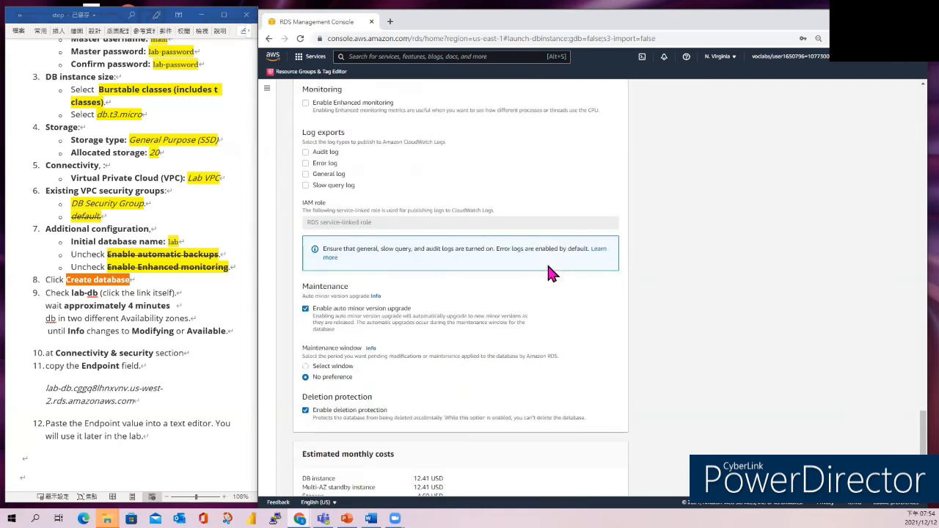
- Review the remaining settings and create the database
scroll(430, 173, up, 3)
scroll(394, 208, up, 3)
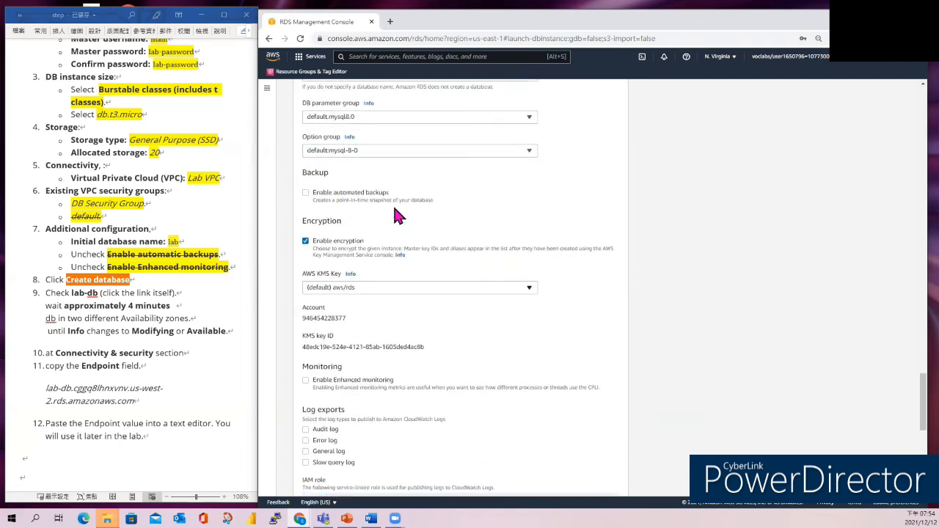
scroll(452, 306, down, 1)
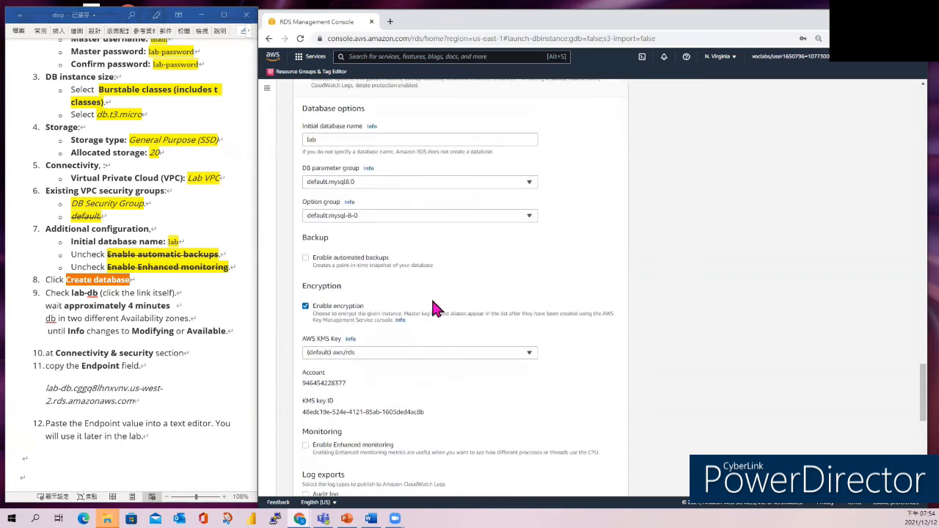
scroll(484, 268, down, 1)
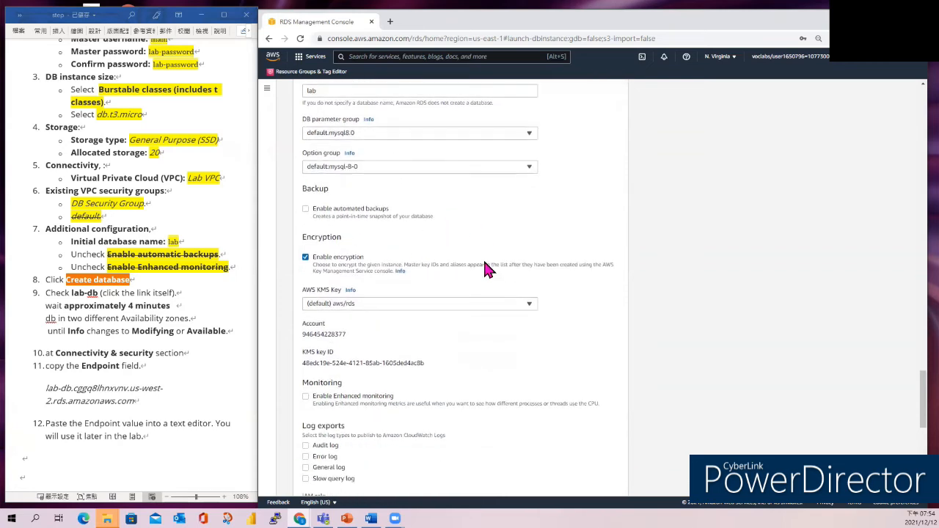
scroll(483, 257, down, 2)
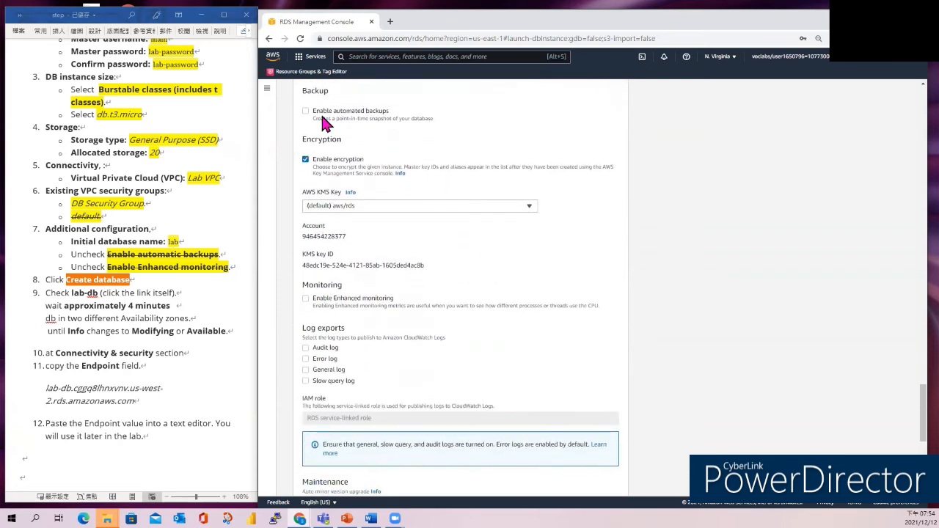
scroll(472, 284, down, 2)
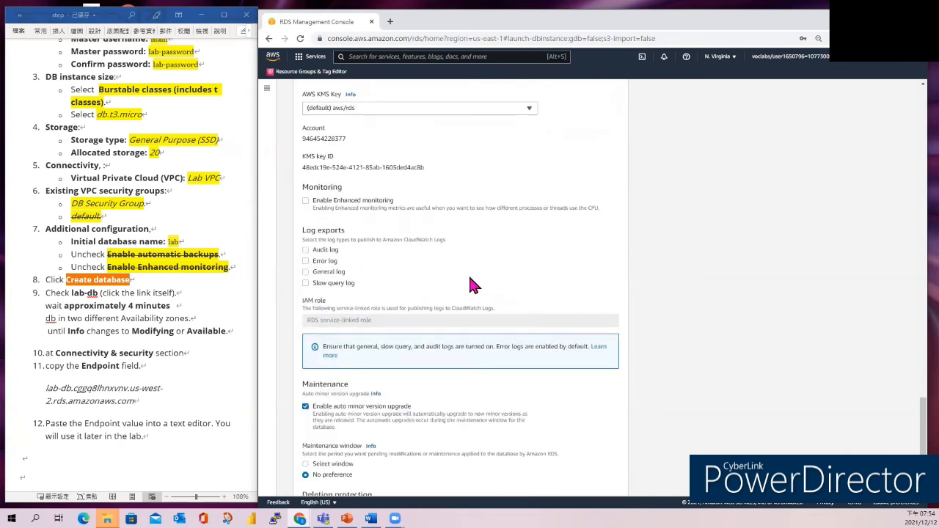
scroll(473, 284, down, 1)
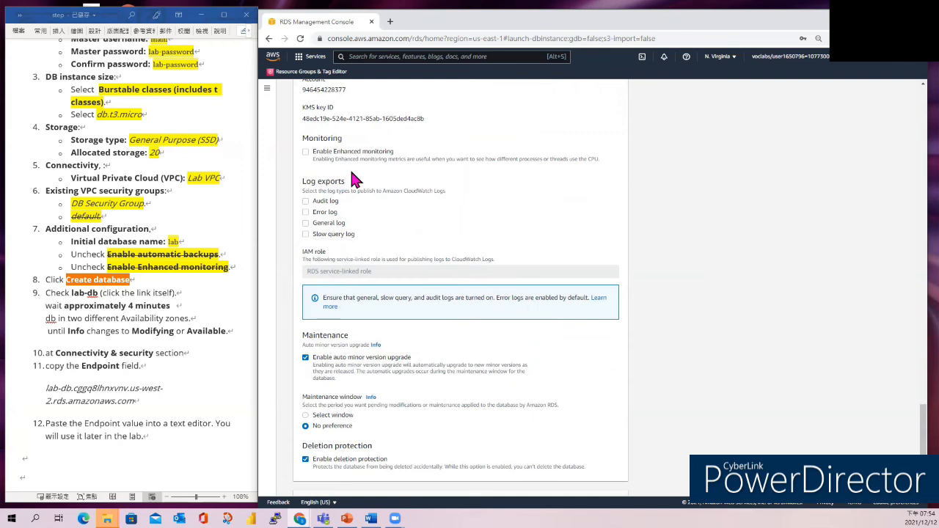
scroll(543, 215, down, 4)
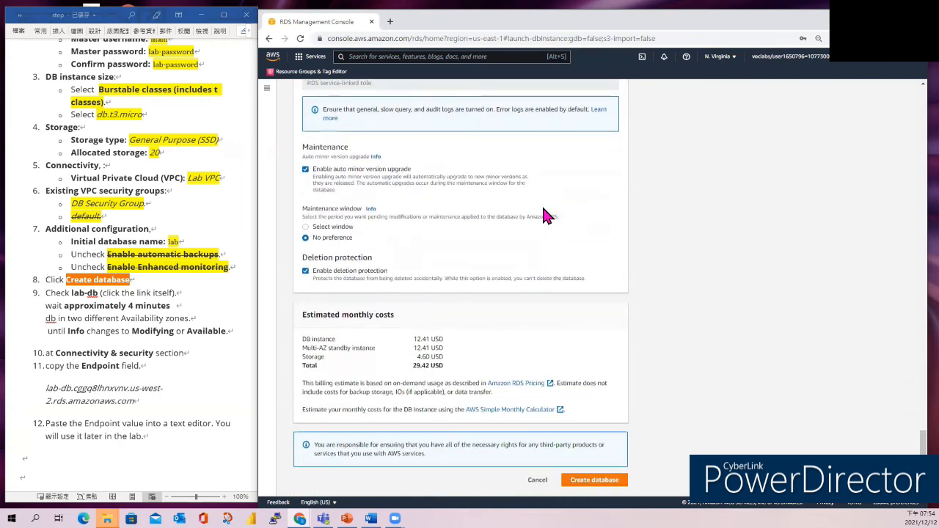
click(589, 484)
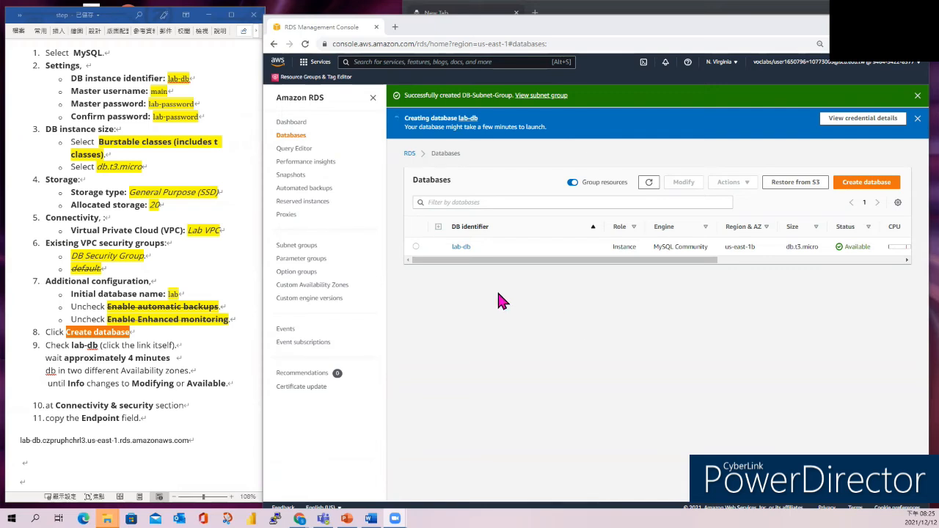
- Copy lab-db's endpoint from its details page over the old endpoint line in the notes
click(416, 248)
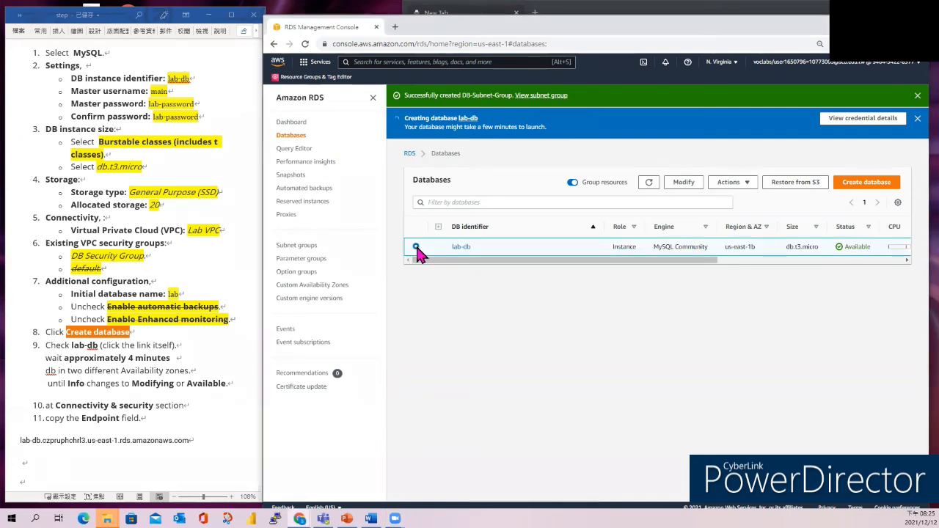
click(462, 249)
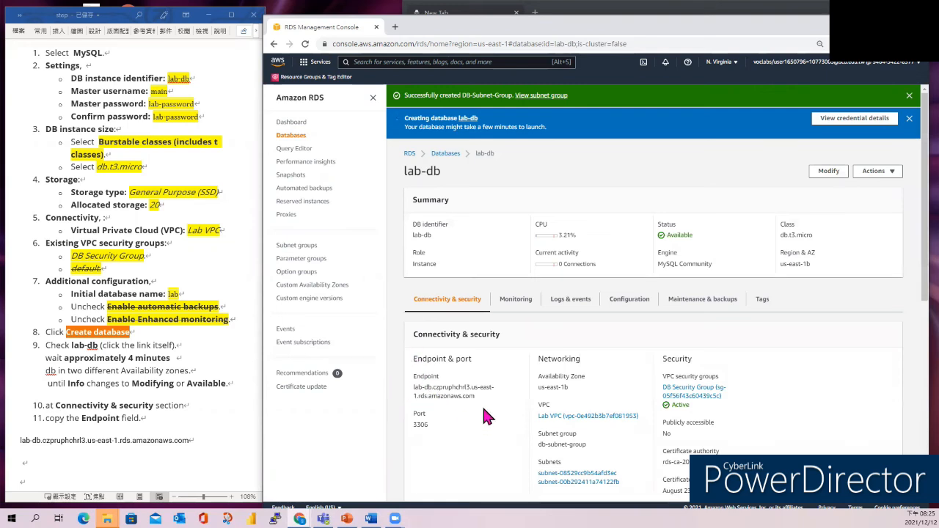
drag(476, 398, 414, 387)
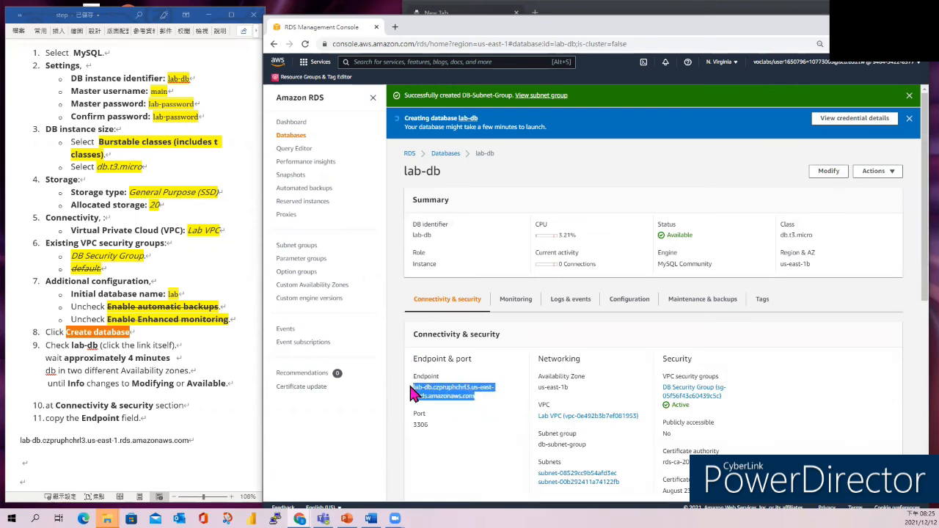
right_click(426, 390)
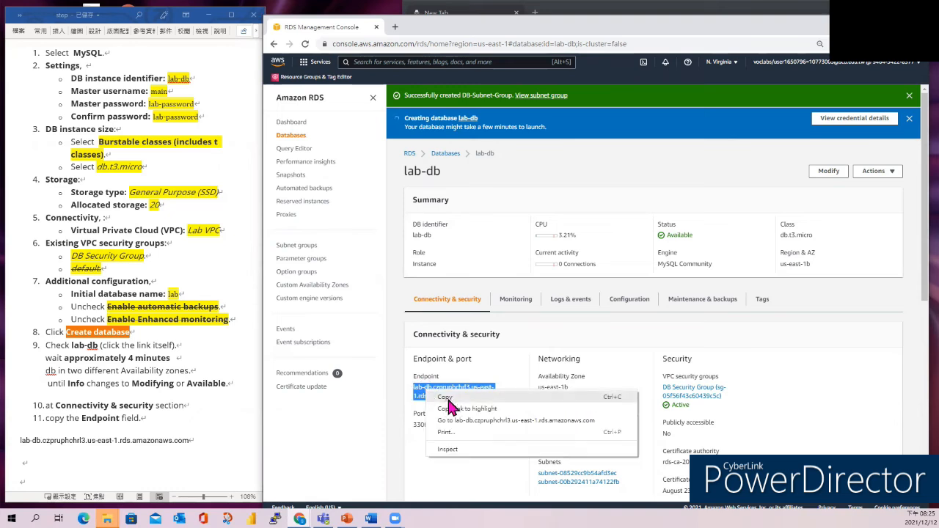
click(447, 397)
click(31, 446)
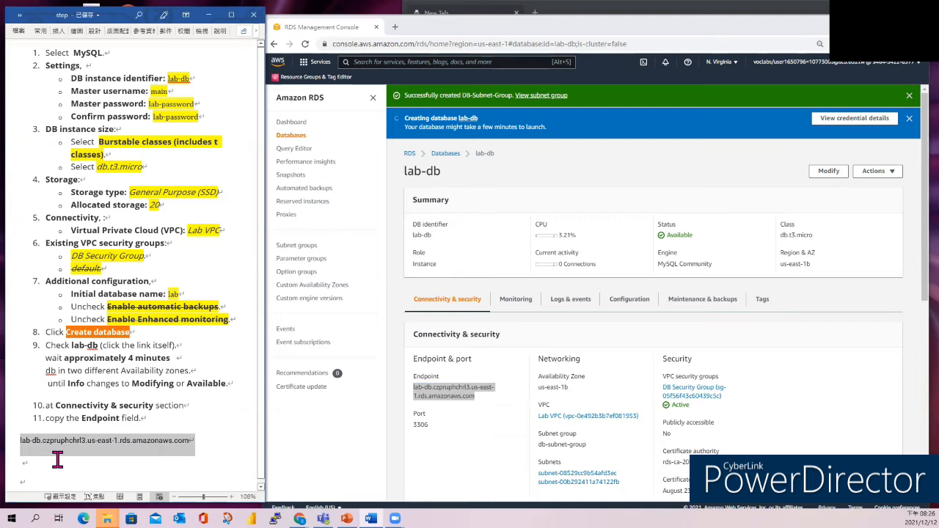
key(ctrl+v)
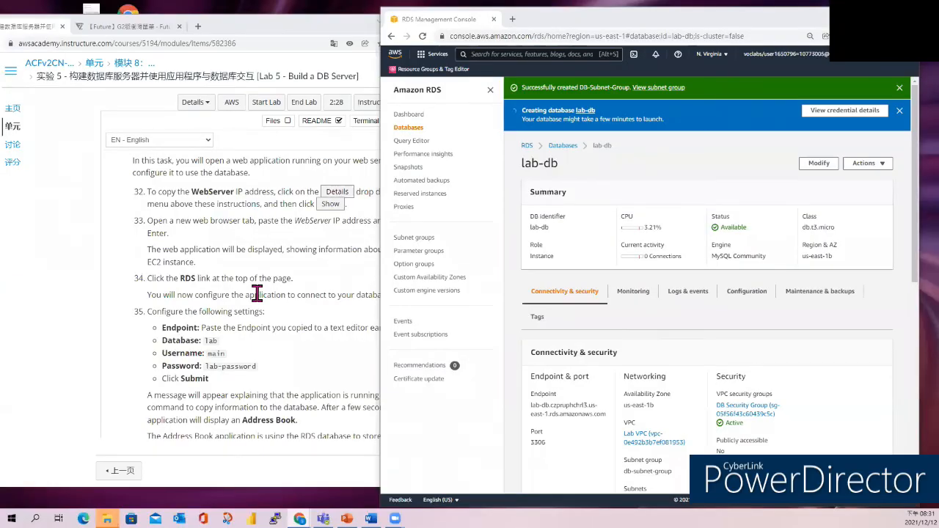
- Show the lab's AWS credentials and copy the WebServer IP 54.242.87.207
click(344, 319)
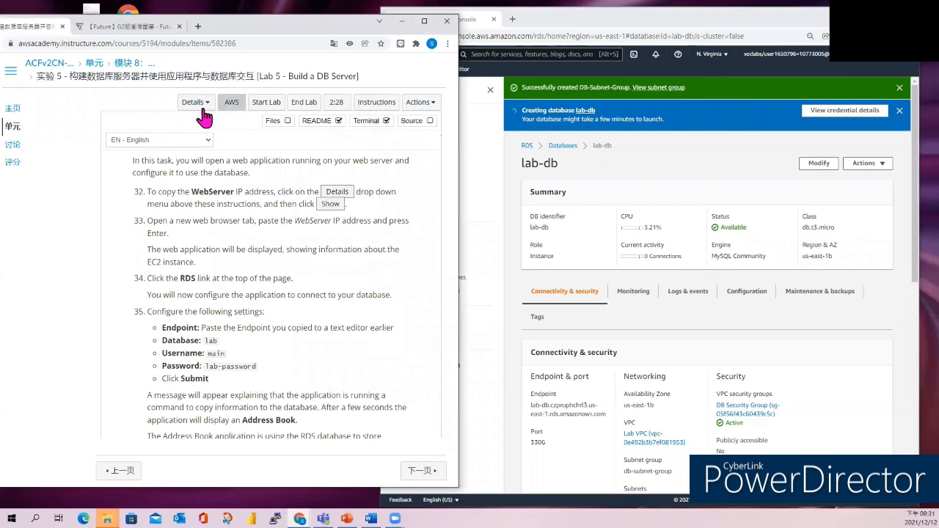
click(194, 102)
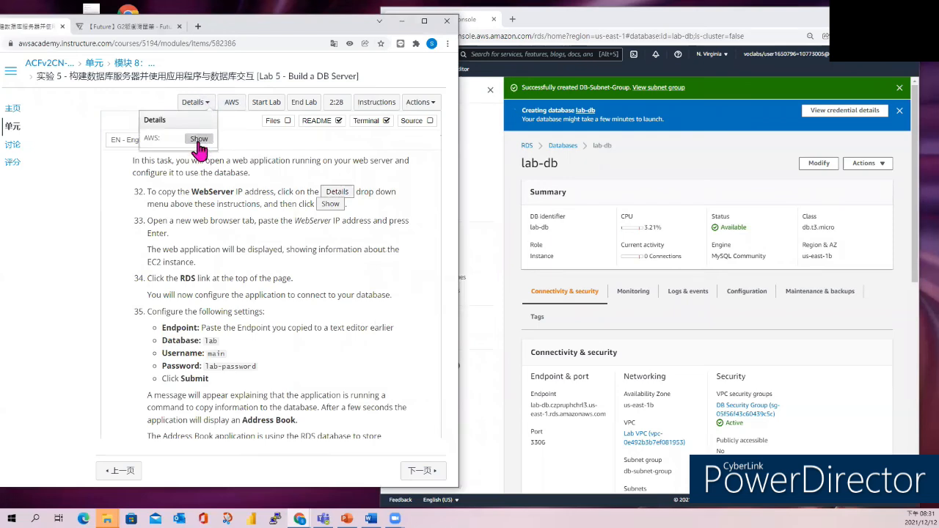
click(198, 141)
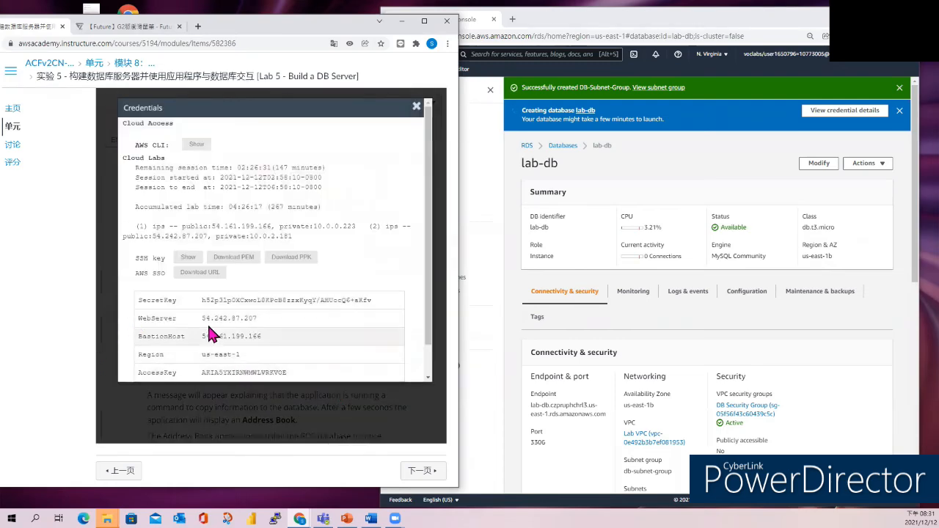
drag(201, 318, 257, 320)
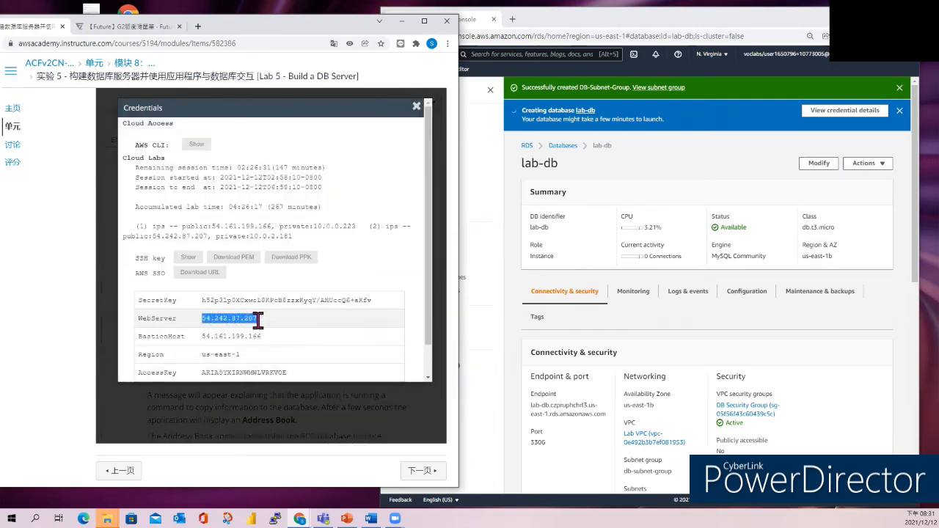
right_click(250, 325)
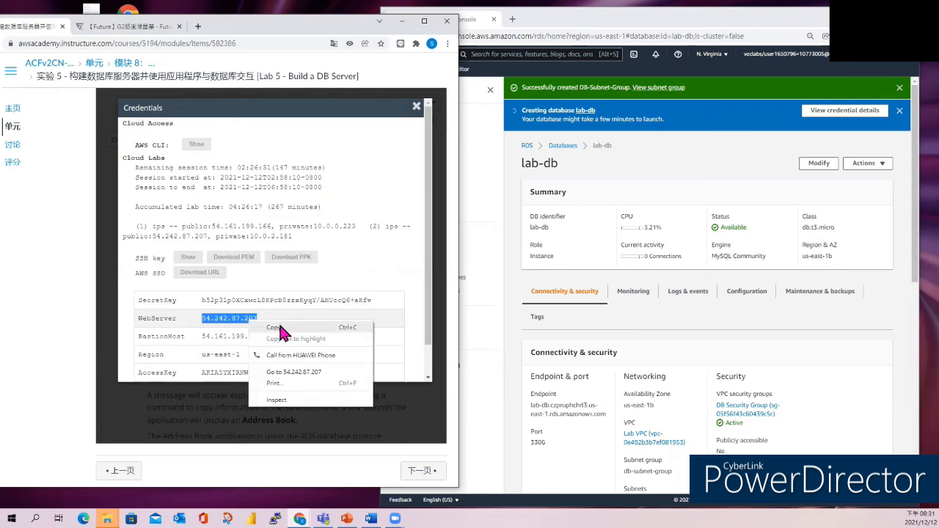
click(278, 326)
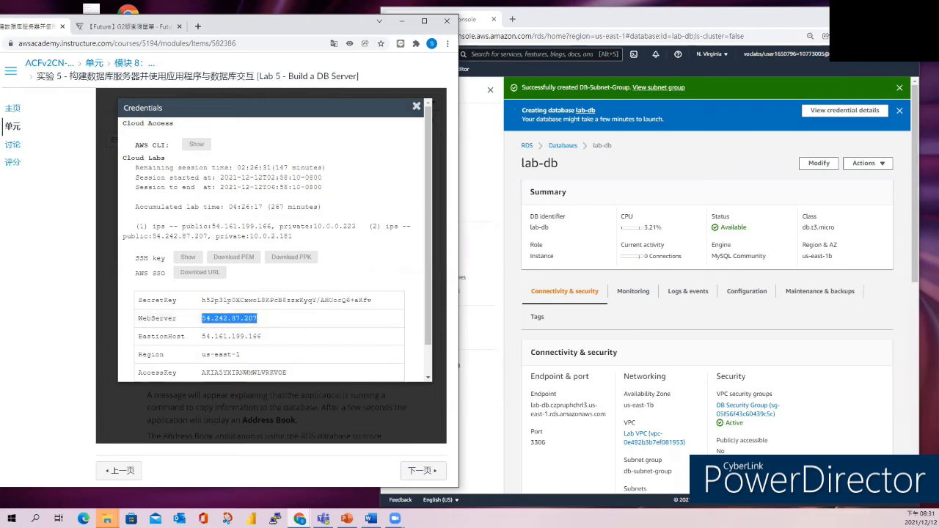
click(908, 36)
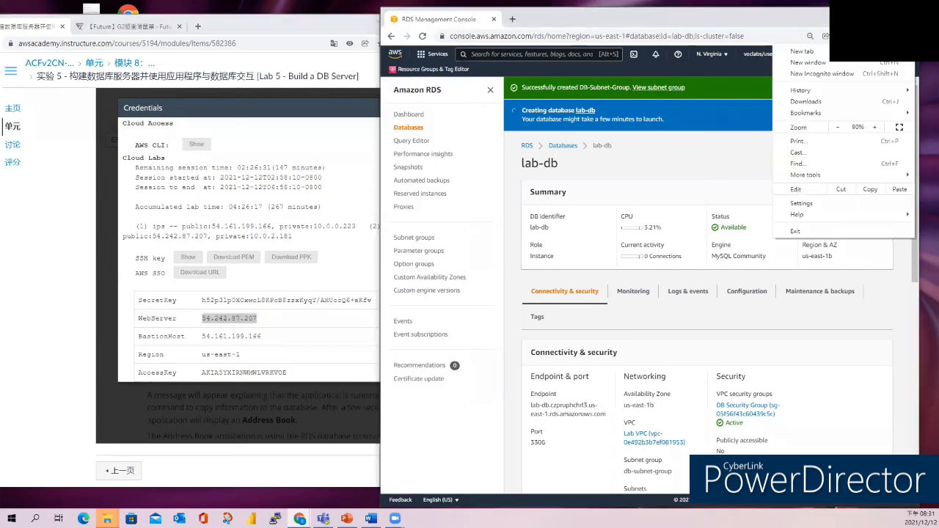
- Load the Address Book from the WebServer IP in incognito, remove the first contact, open Add Contact
click(812, 78)
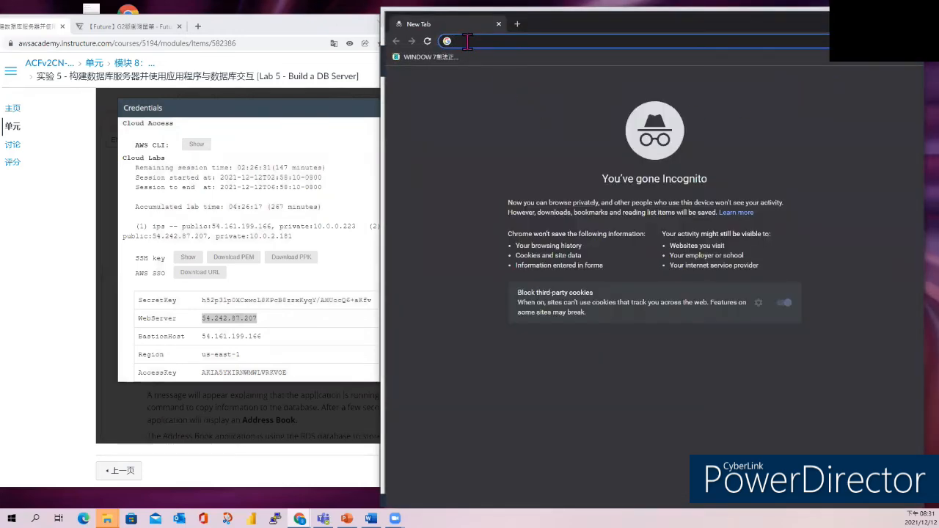
key(ctrl+v)
key(Return)
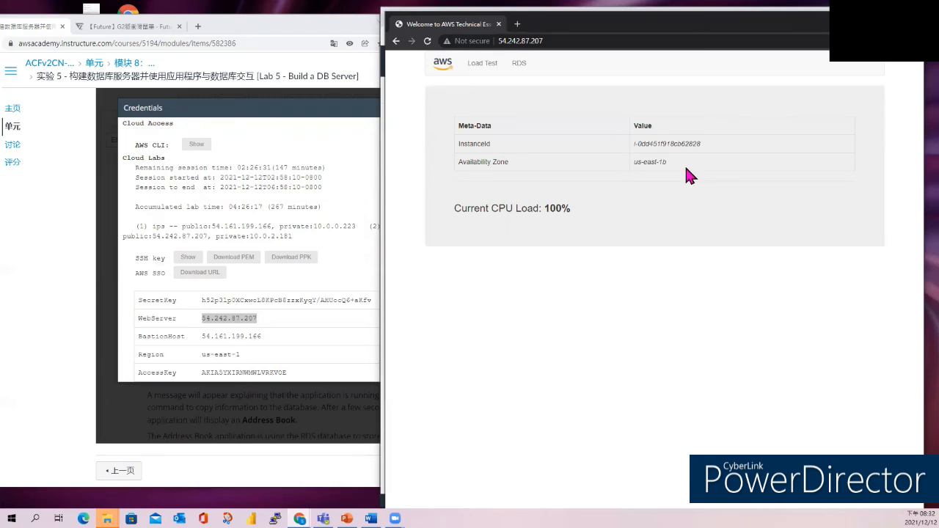
click(519, 64)
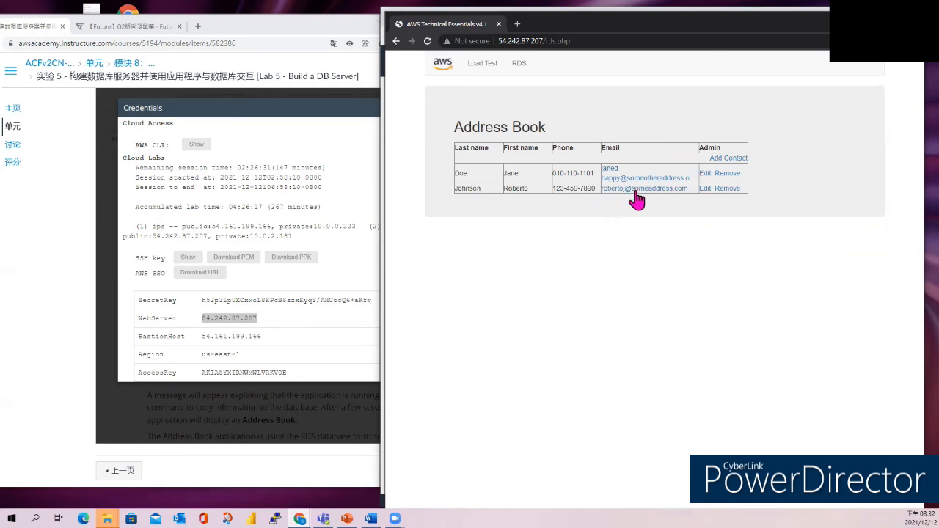
click(725, 176)
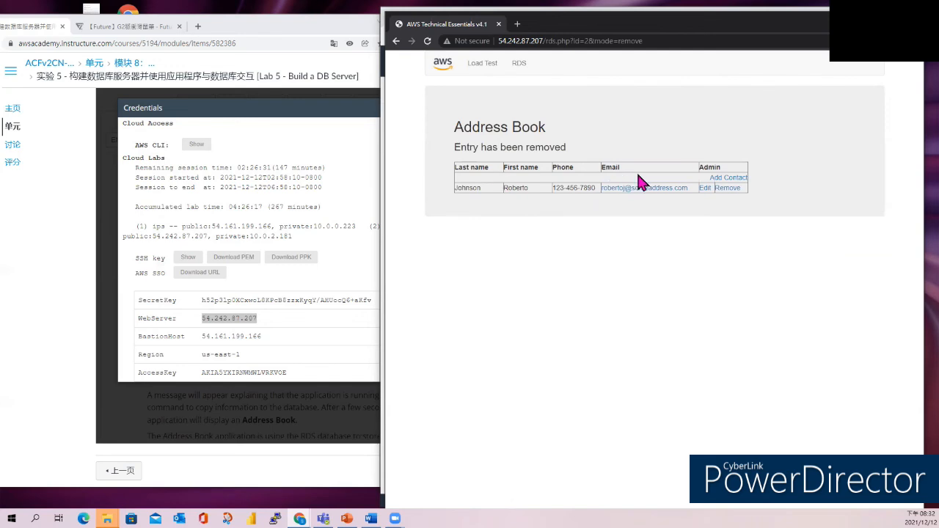
click(728, 178)
- Submit a new contact with last name, first name, phone number and a corrected e-mail address
click(496, 176)
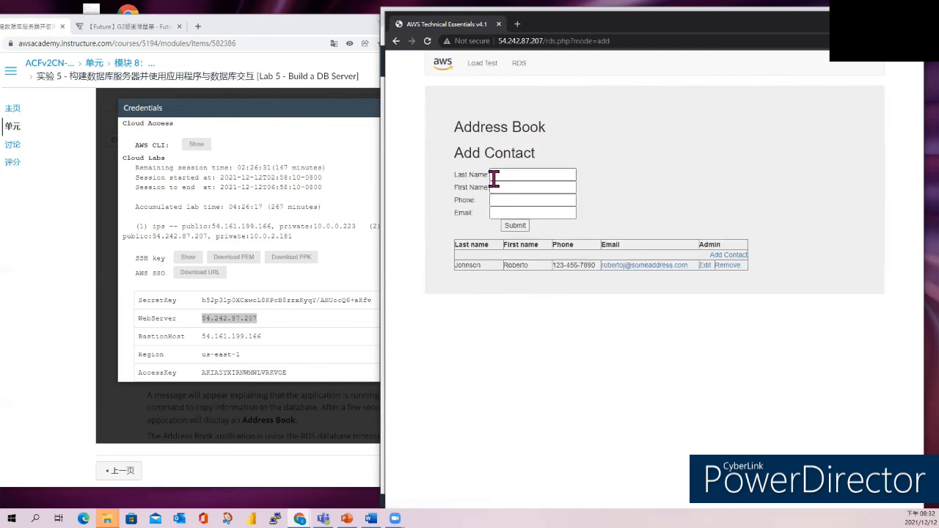
text(Seve)
text(r)
key(Tab)
text(shu)
key(Tab)
text(00070007)
click(502, 213)
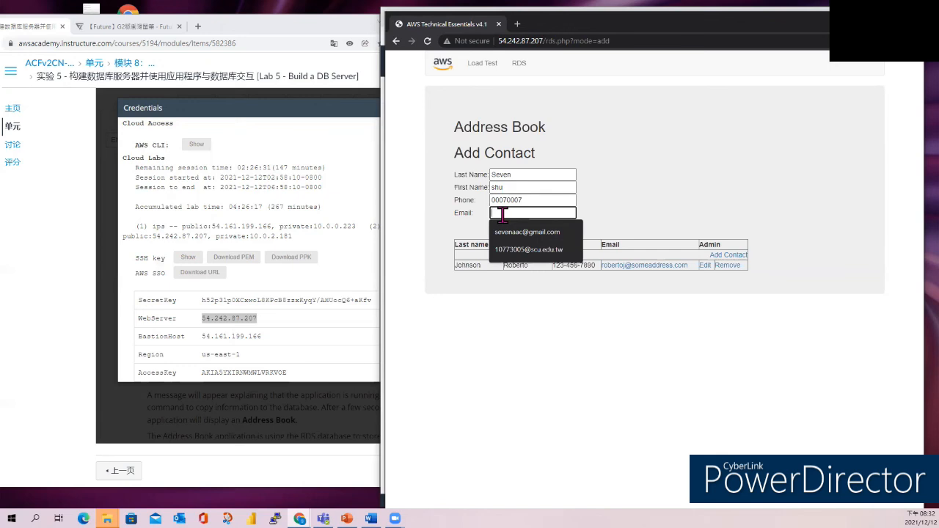
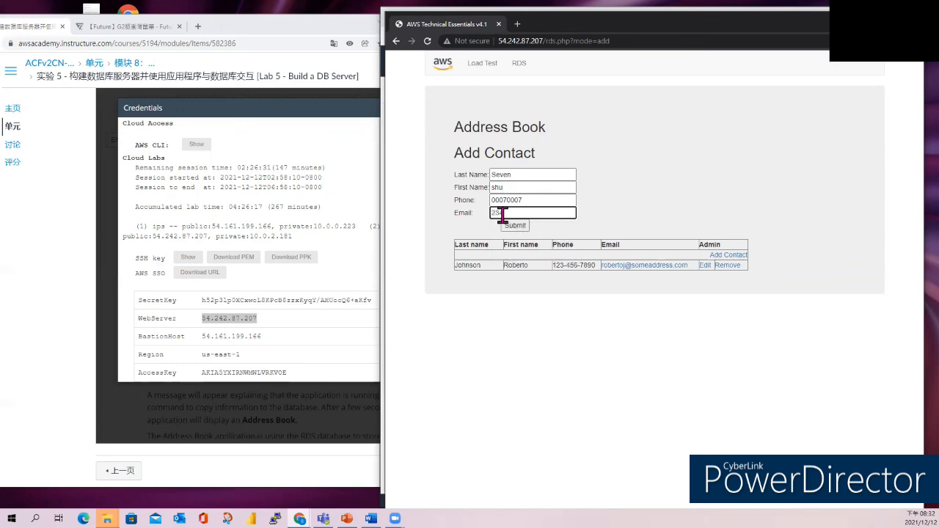
click(515, 226)
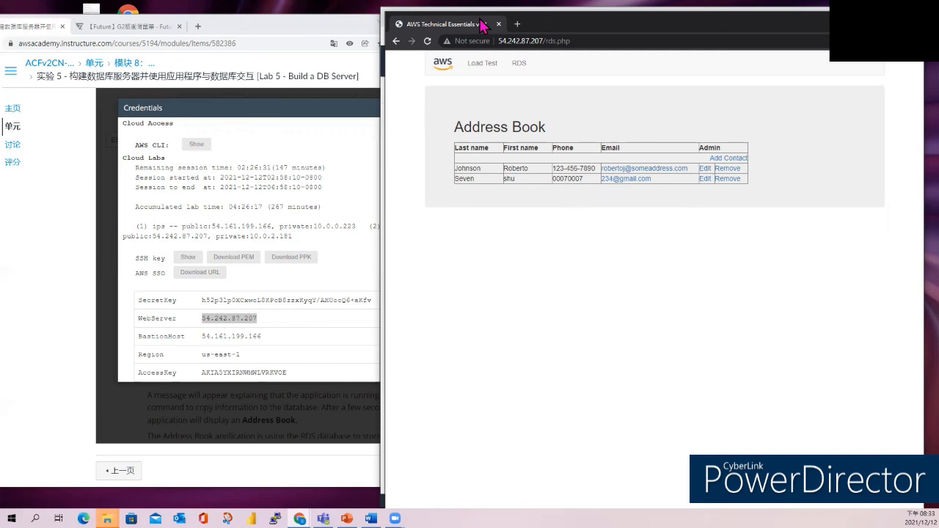
click(664, 14)
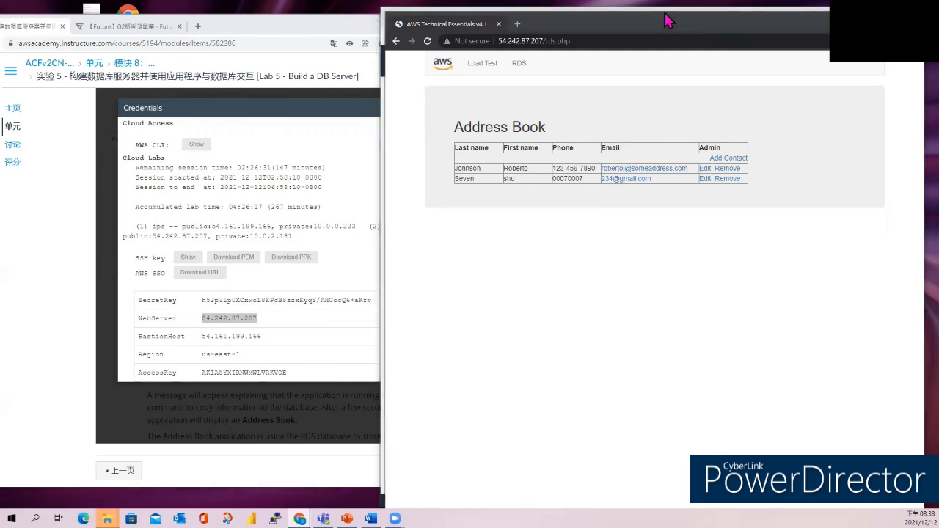